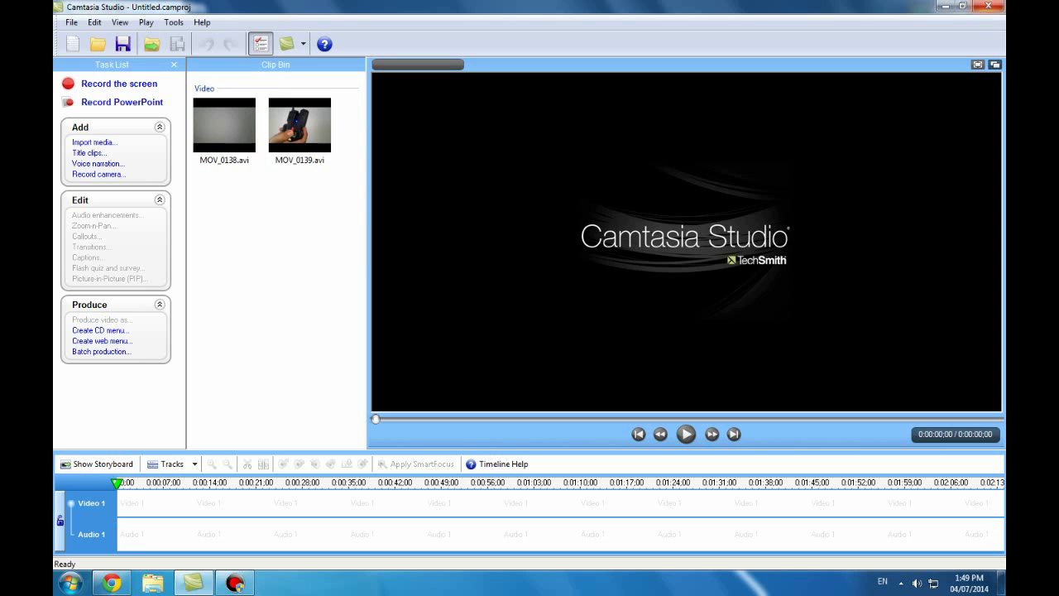
click(944, 6)
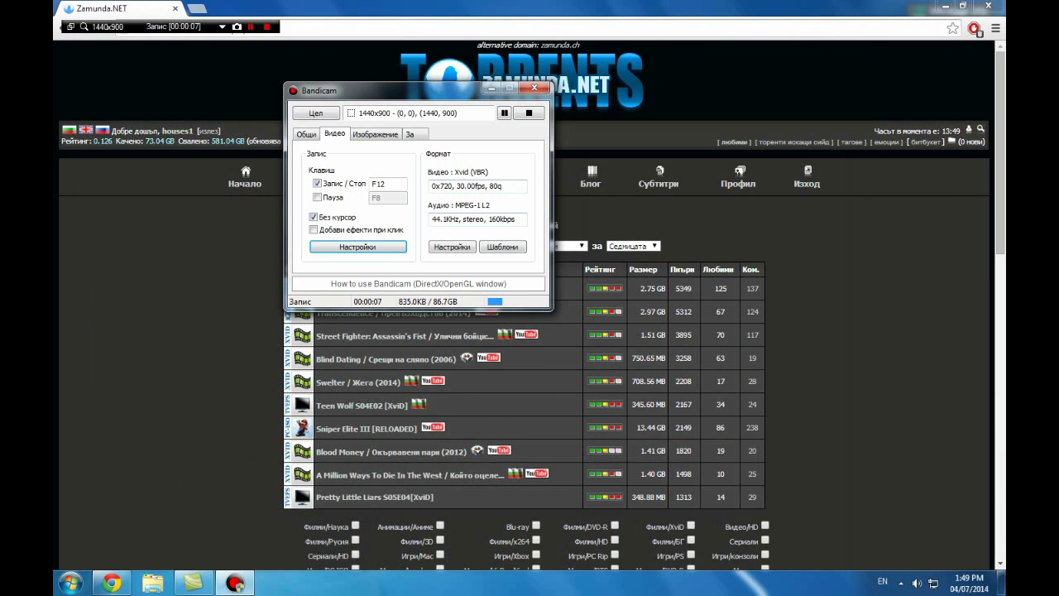
click(945, 6)
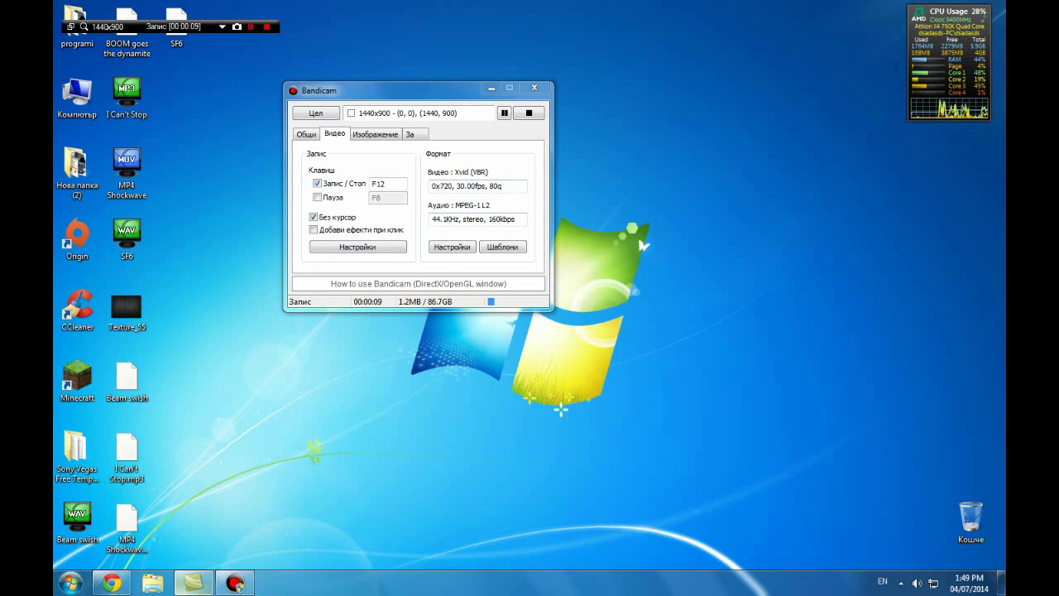
click(193, 582)
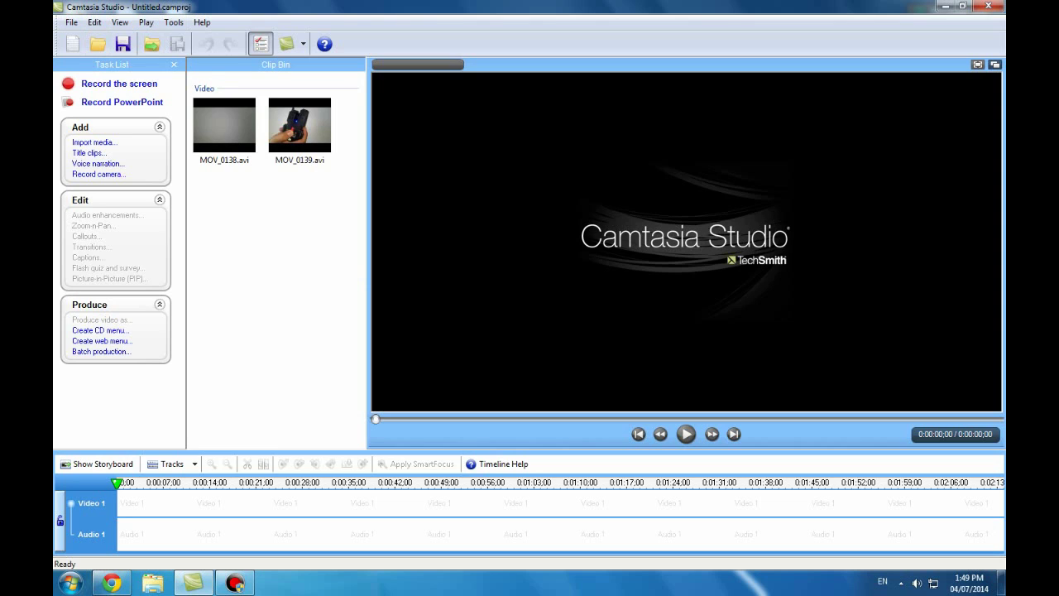
drag(289, 238, 216, 87)
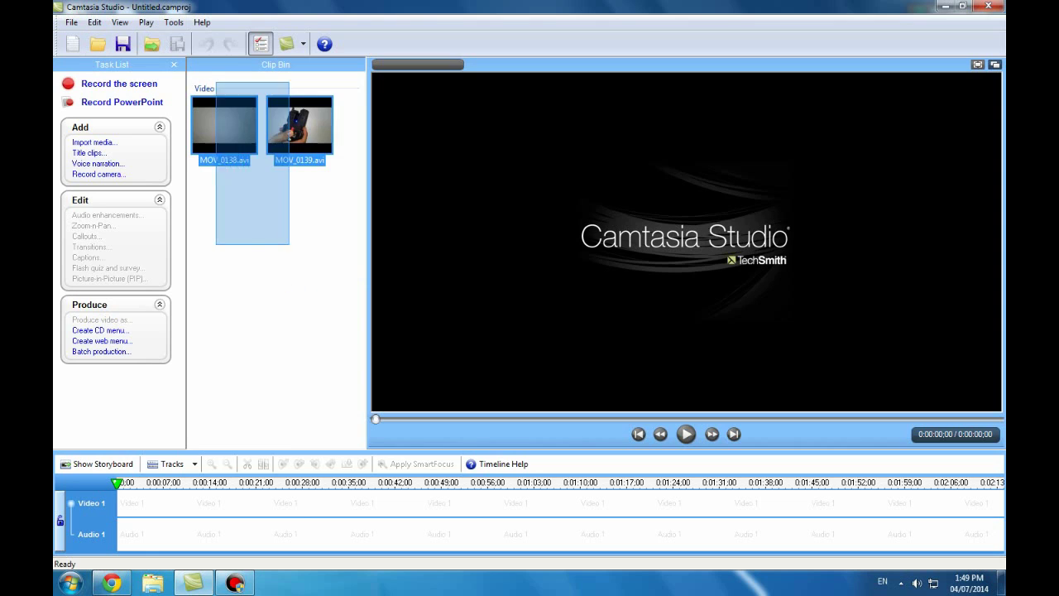
click(282, 240)
click(300, 126)
click(224, 125)
click(300, 126)
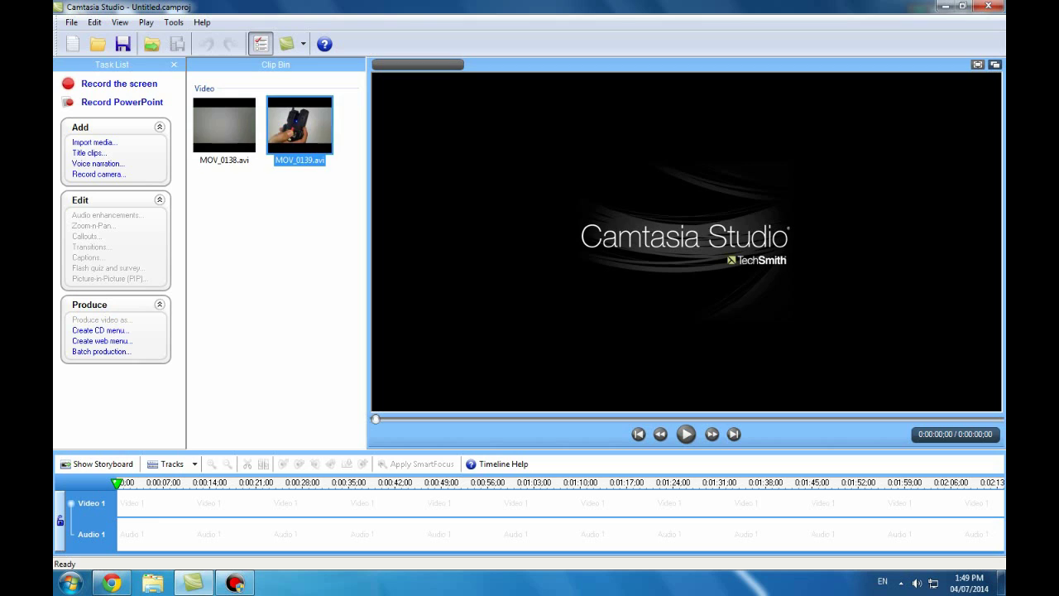
click(281, 215)
click(300, 126)
click(224, 126)
drag(327, 178, 187, 81)
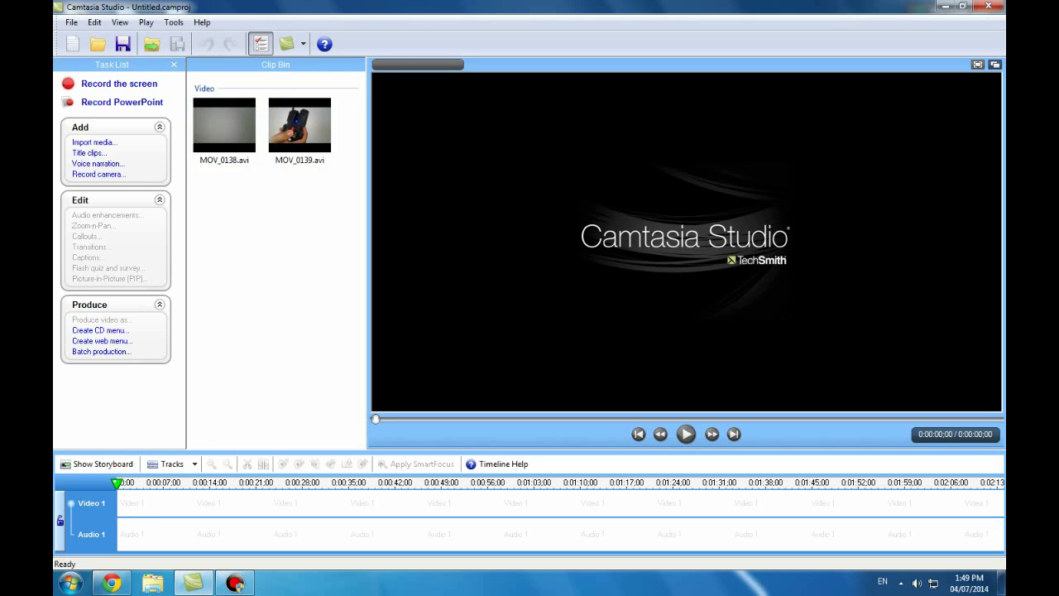
drag(278, 198, 220, 82)
drag(362, 239, 360, 180)
drag(316, 253, 187, 82)
click(281, 216)
Step: Add the clips MOV_0138.avi and MOV_0139.avi together to the Video 1 track
drag(224, 126, 124, 501)
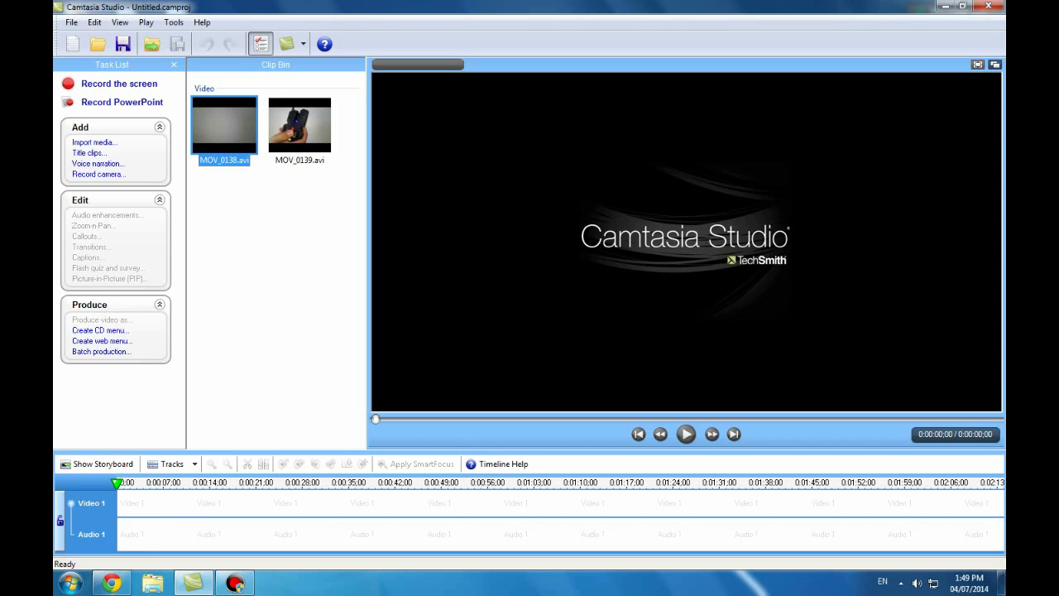
ctrl+click(300, 125)
drag(300, 126, 199, 502)
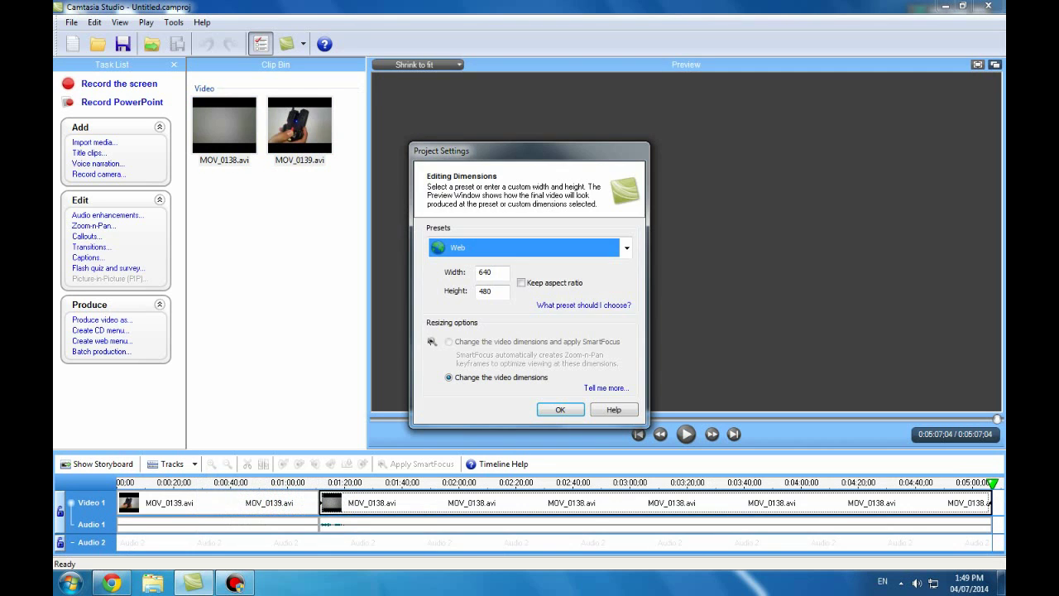
Step: Set the project's editing dimensions to the HD preset (1280 x 720) and accept the project settings
click(627, 247)
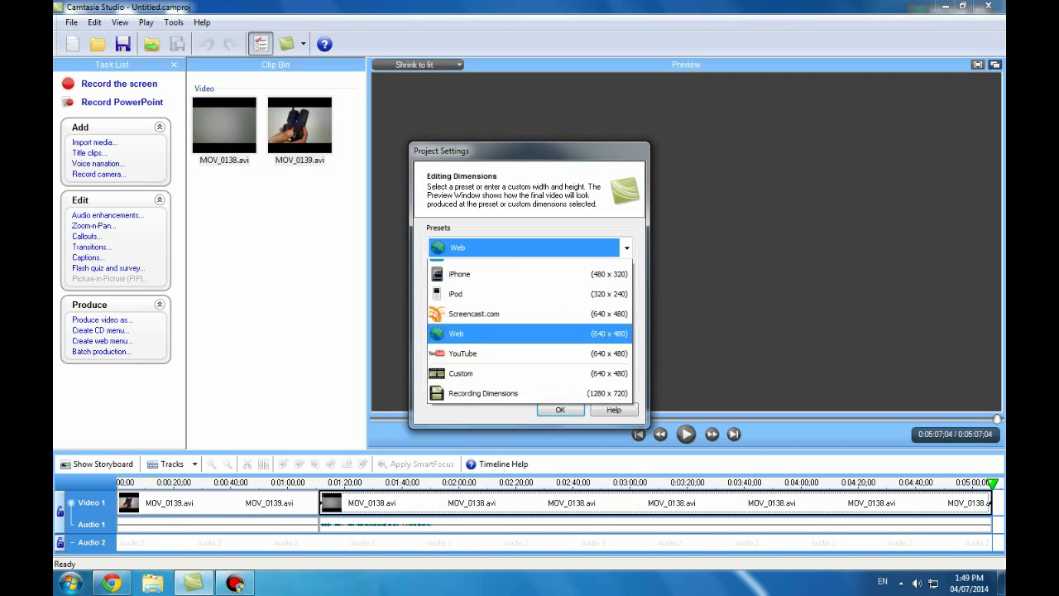
key(Down)
key(Down)
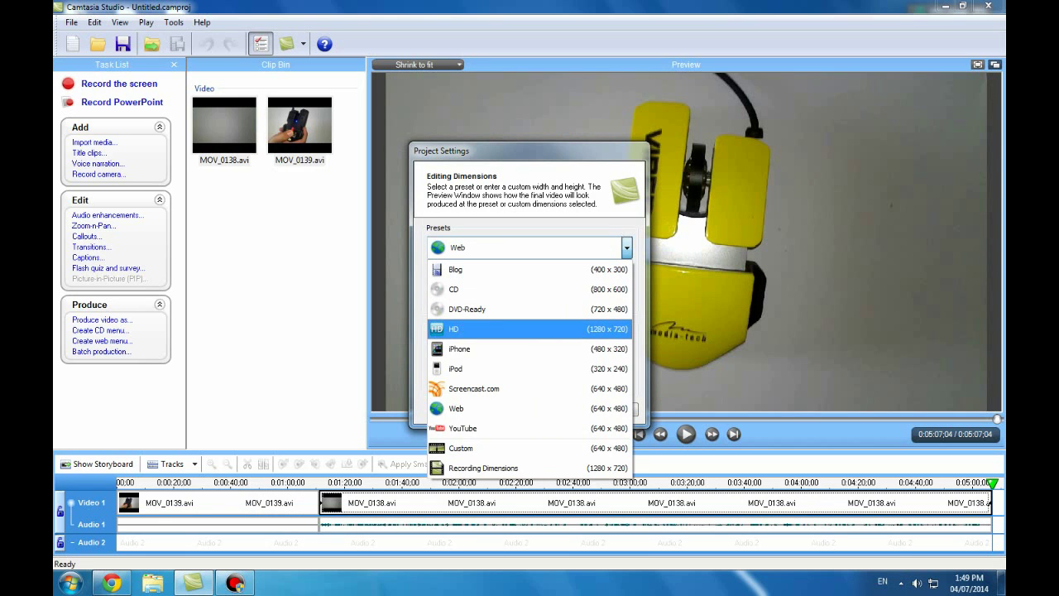
key(Return)
key(Return)
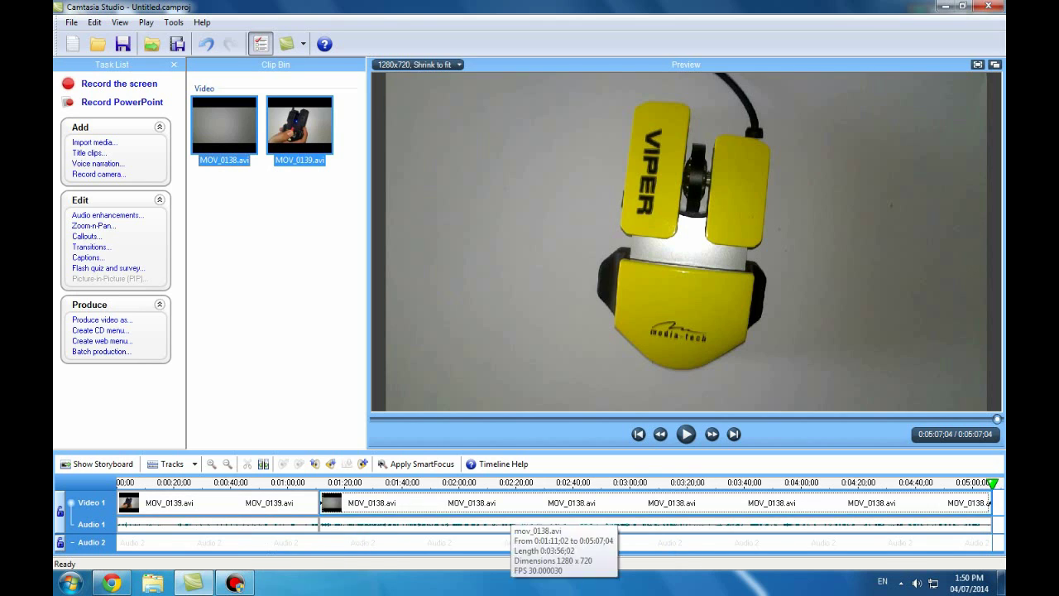
Step: Look at the callout and caption editors without adding a callout or caption
click(277, 265)
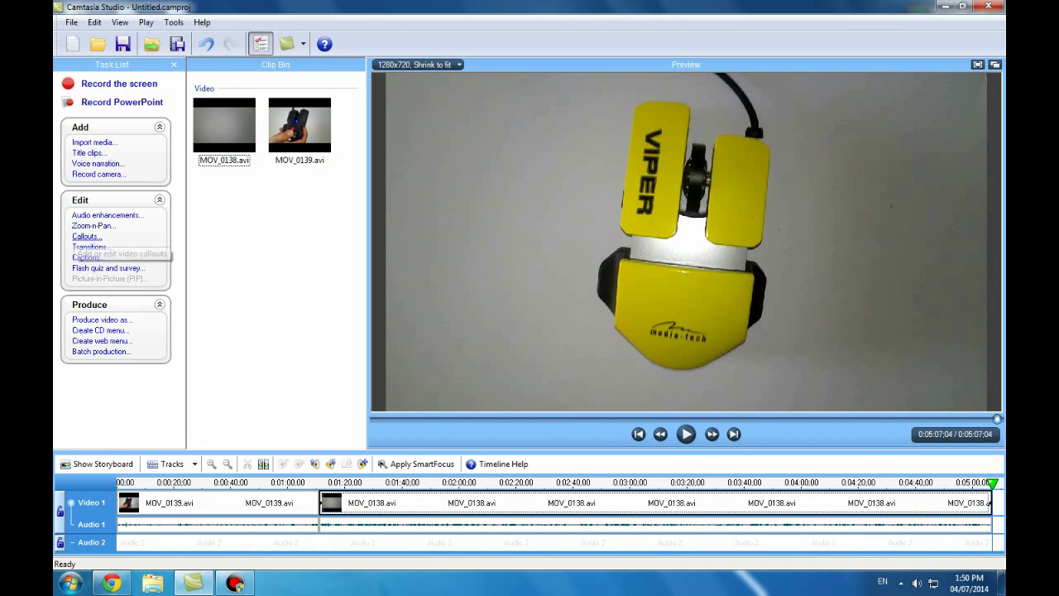
click(86, 236)
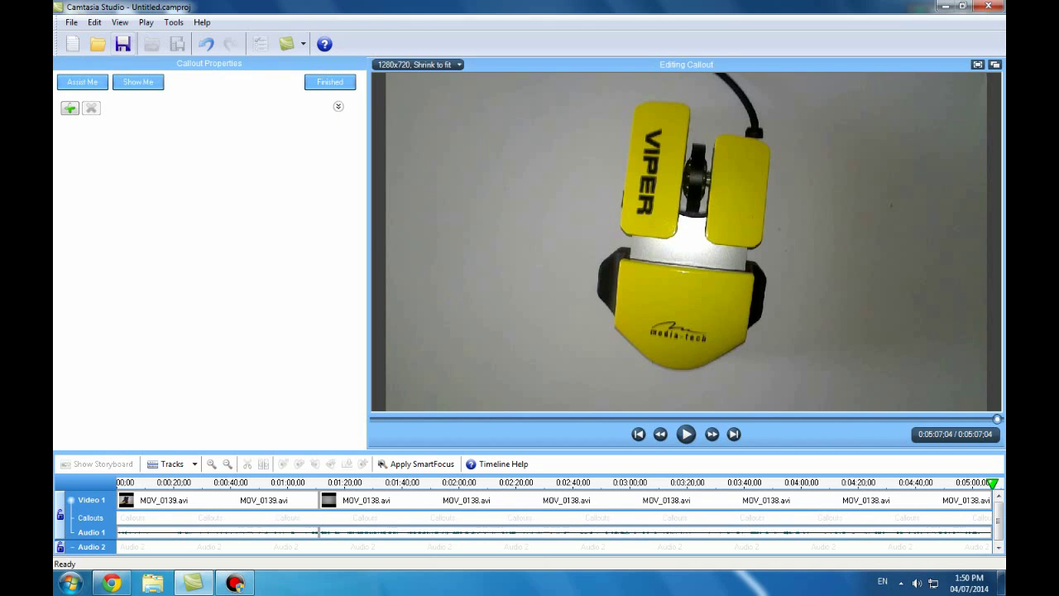
click(330, 82)
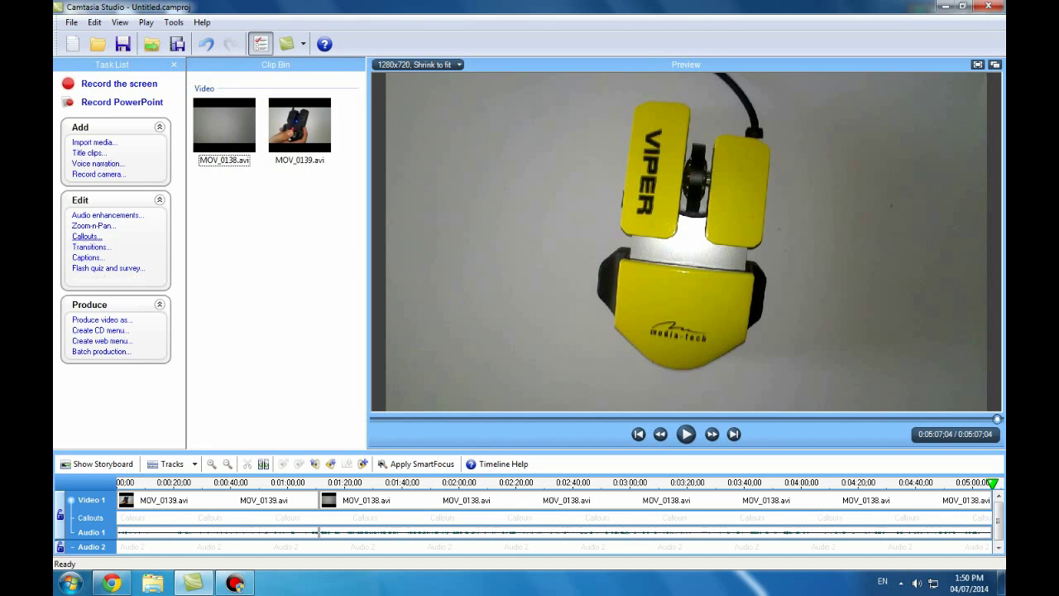
click(88, 258)
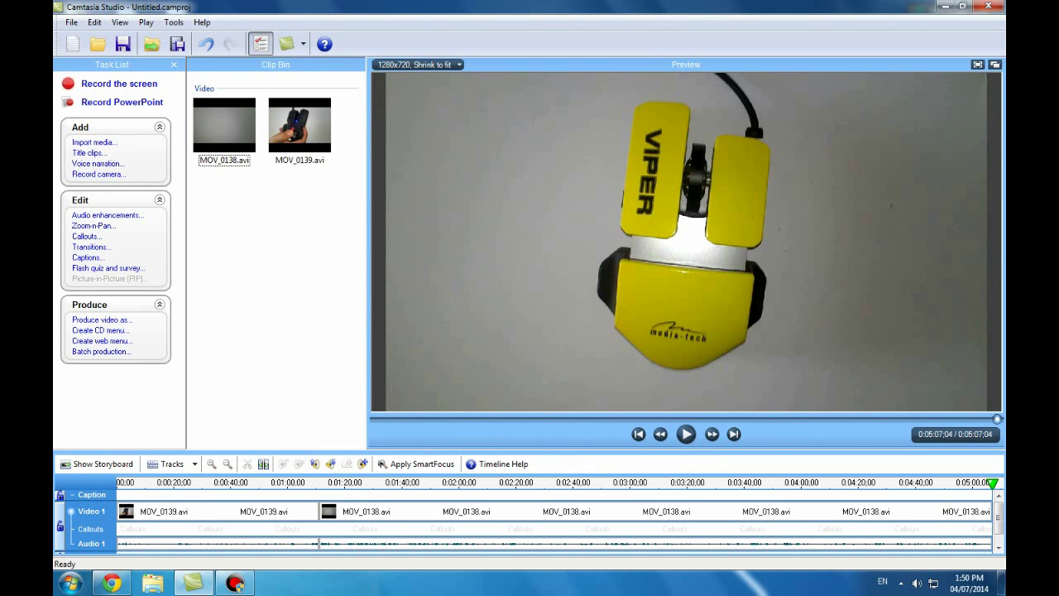
Step: Browse the available transitions and place a Fade between mov_0139.avi and mov_0138.avi in the storyboard
click(97, 464)
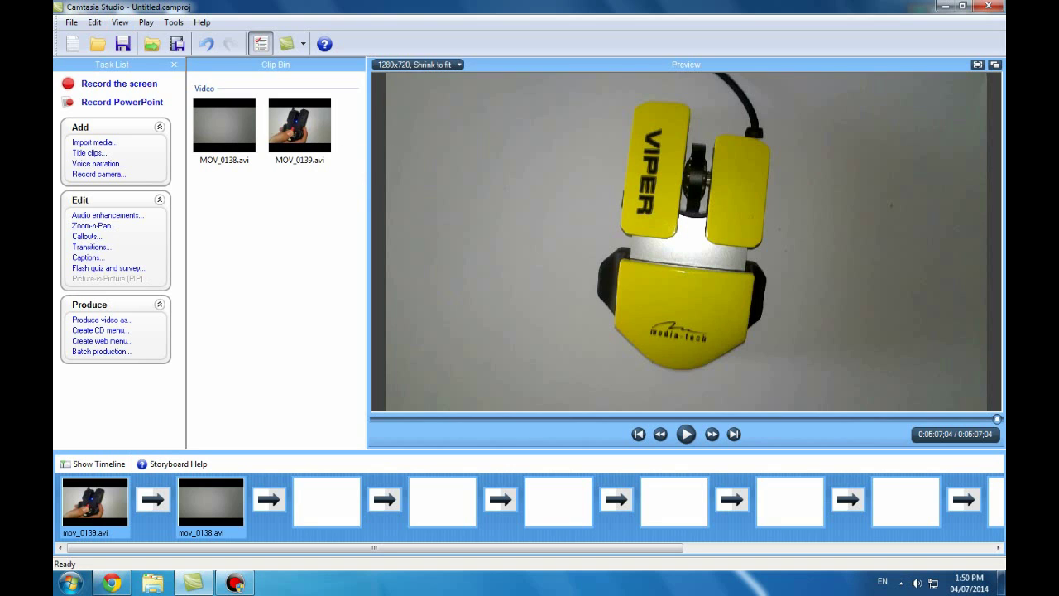
click(91, 248)
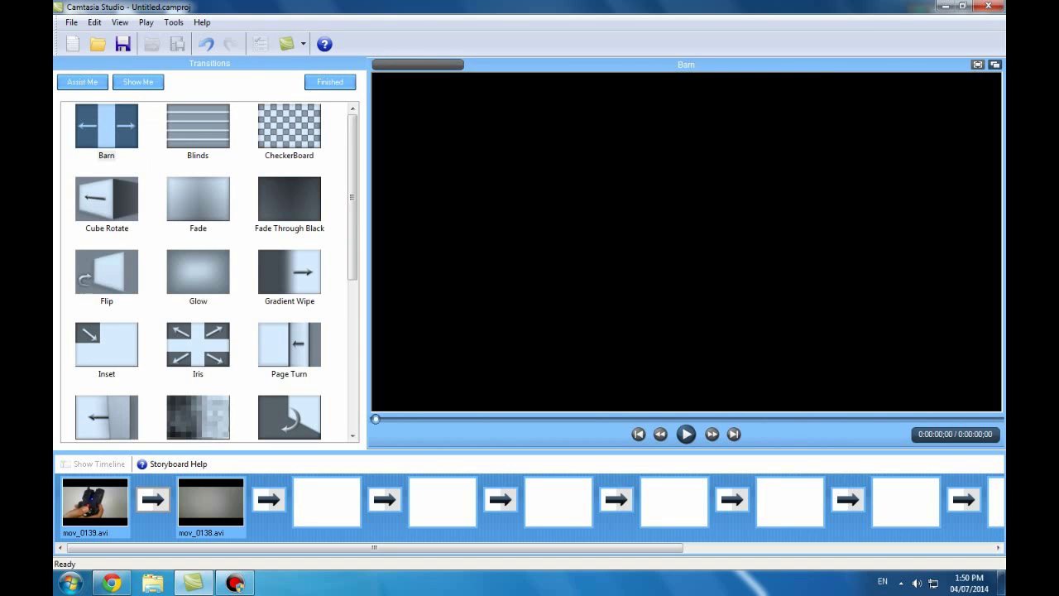
drag(353, 198, 353, 260)
scroll(207, 273, down, 2)
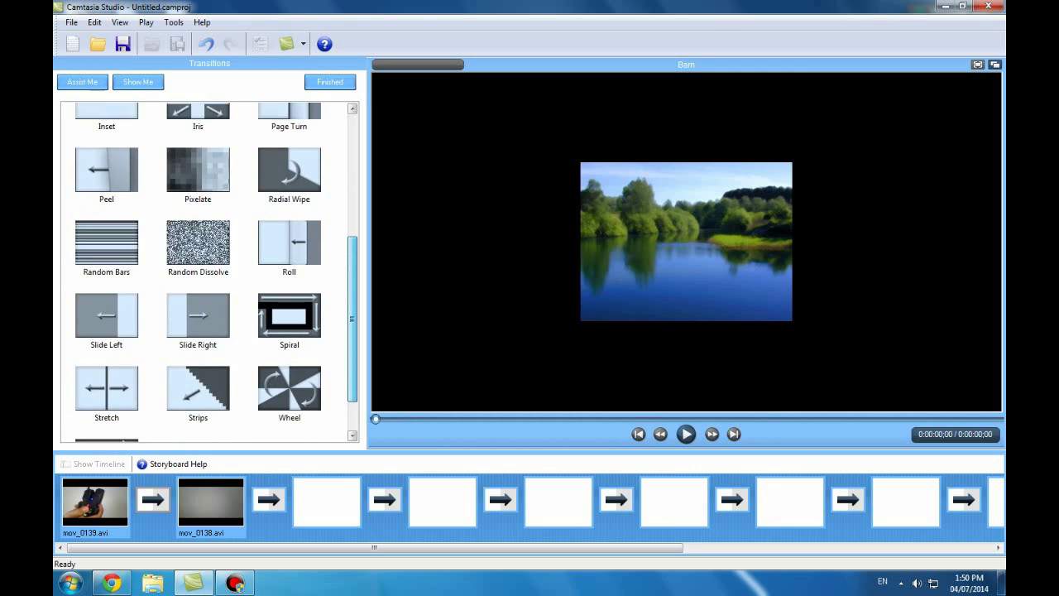
scroll(207, 273, up, 4)
click(198, 199)
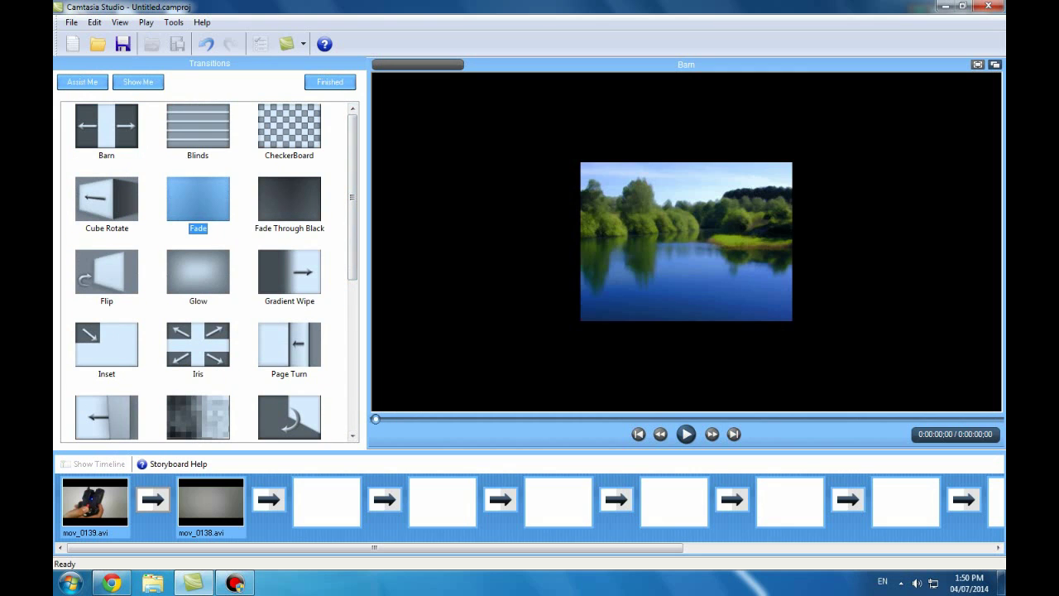
drag(198, 199, 153, 499)
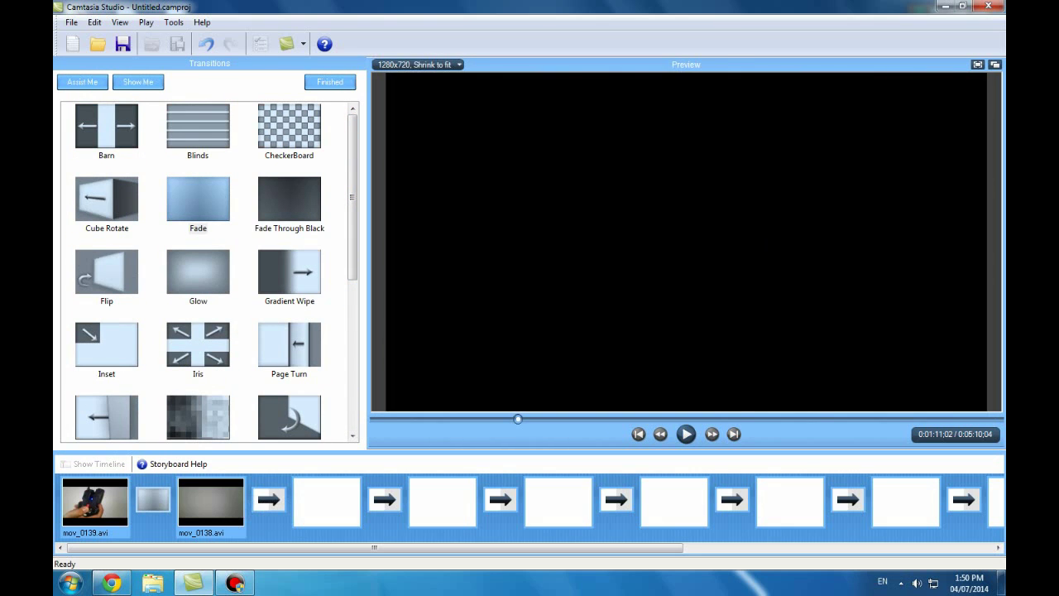
Step: Try Fade Through Black and Gradient Wipe in place of the Fade between the two clips and finish transition editing
drag(290, 199, 153, 500)
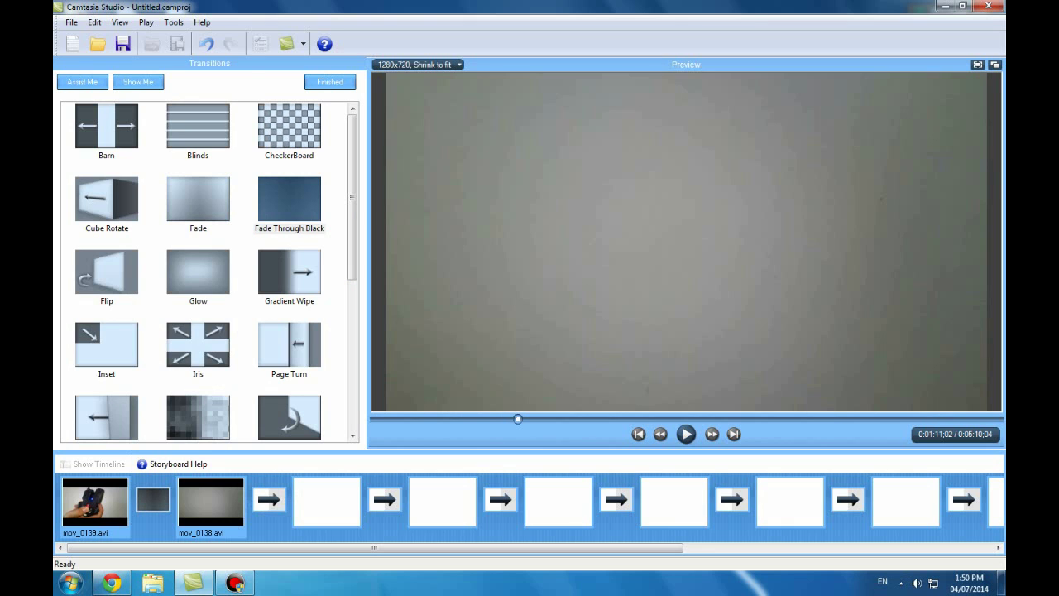
drag(290, 272, 153, 500)
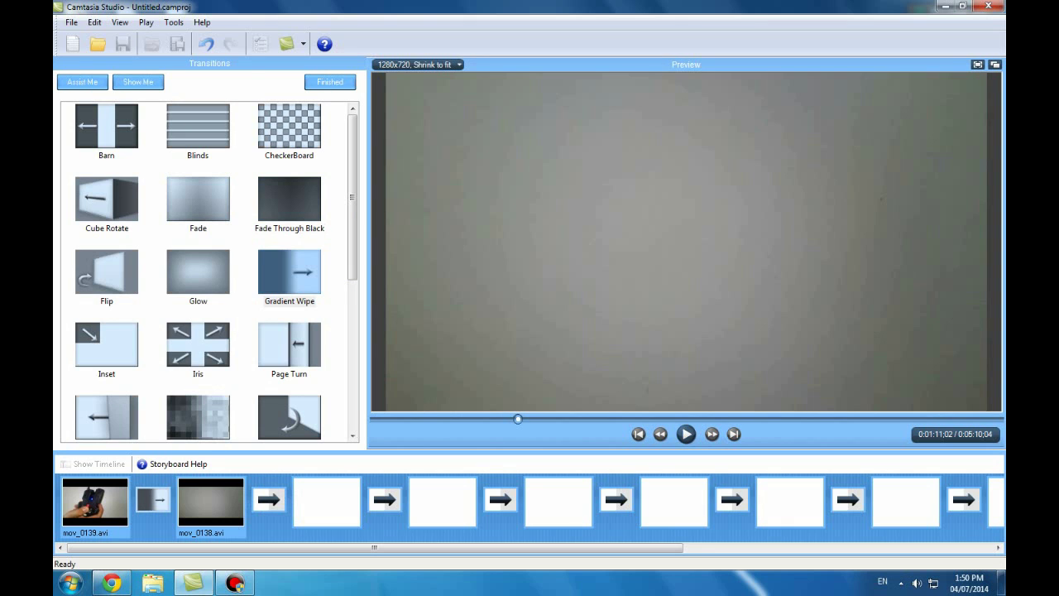
click(329, 81)
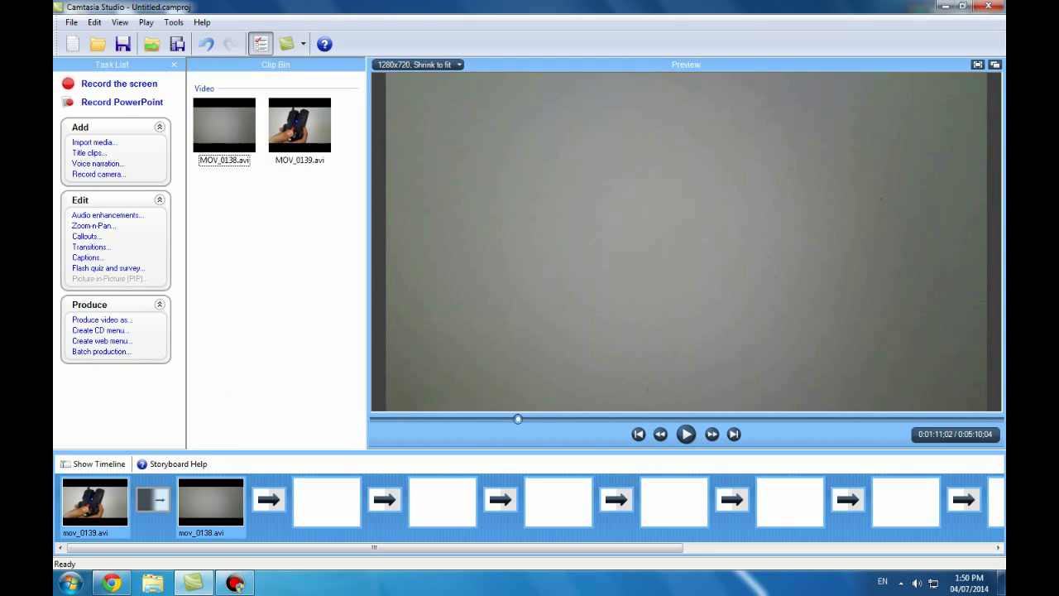
Step: Return to the timeline and play back the transition and the beginning of mov_0139.avi
click(94, 463)
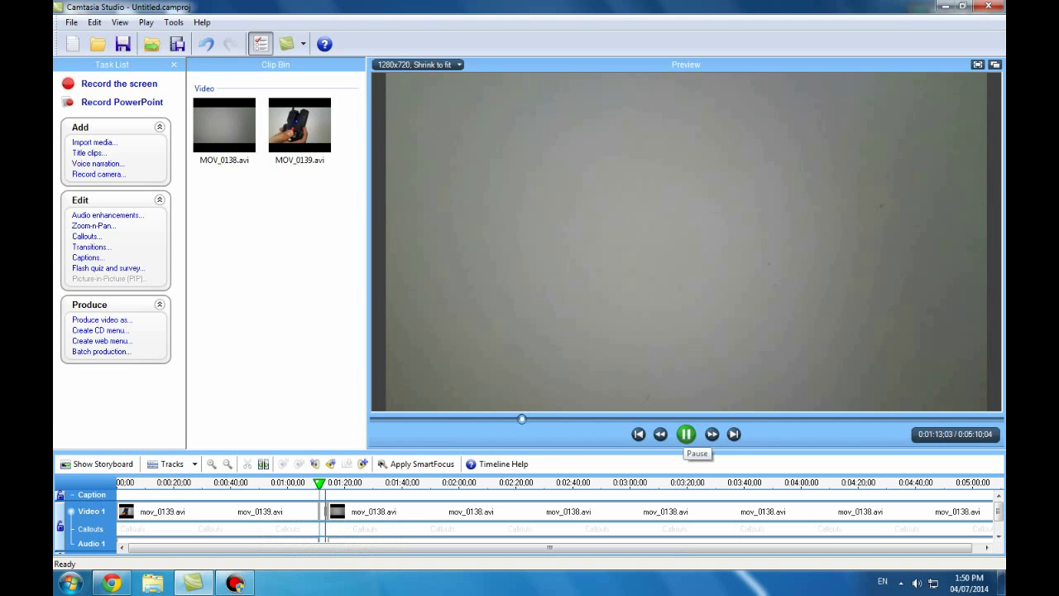
click(686, 434)
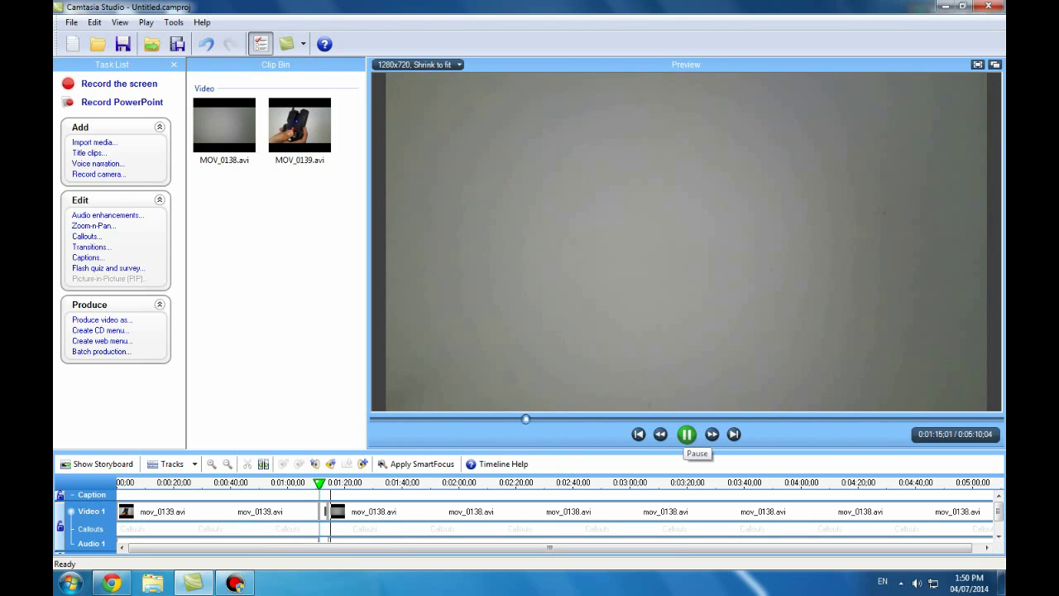
click(685, 433)
click(686, 434)
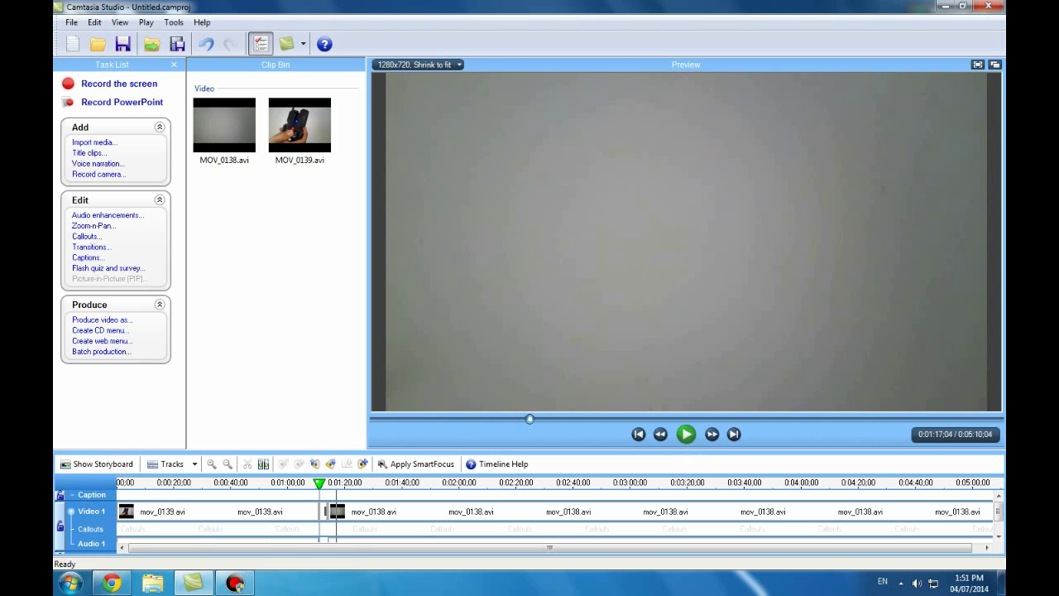
click(209, 512)
click(321, 511)
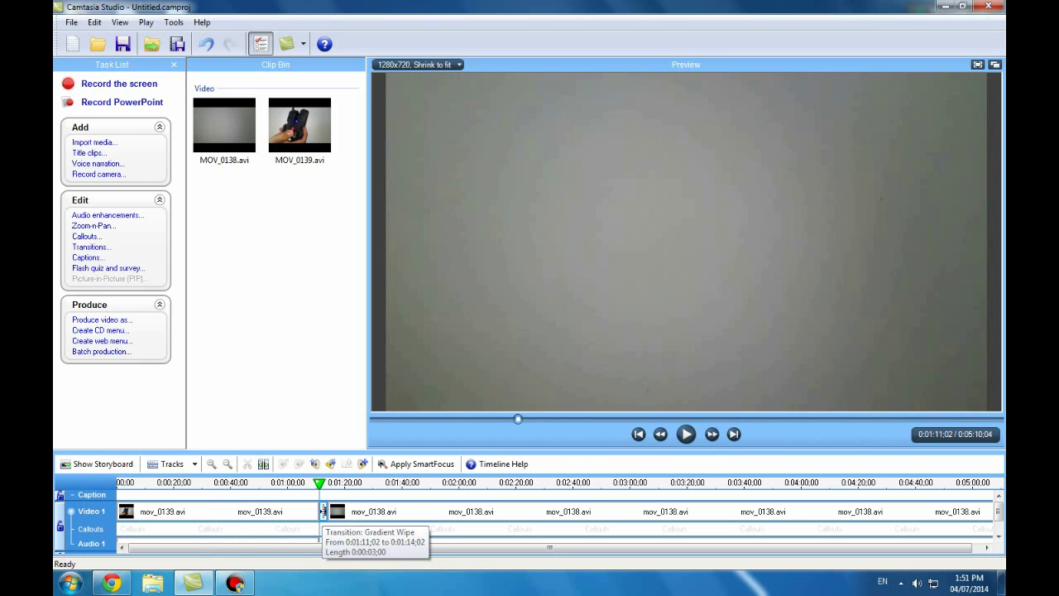
click(316, 511)
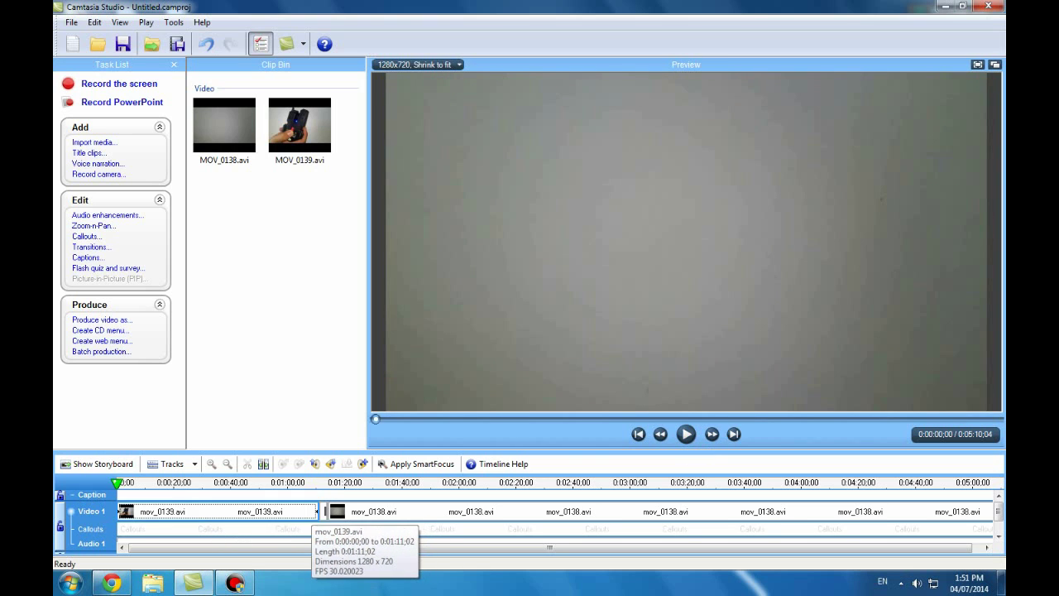
click(686, 433)
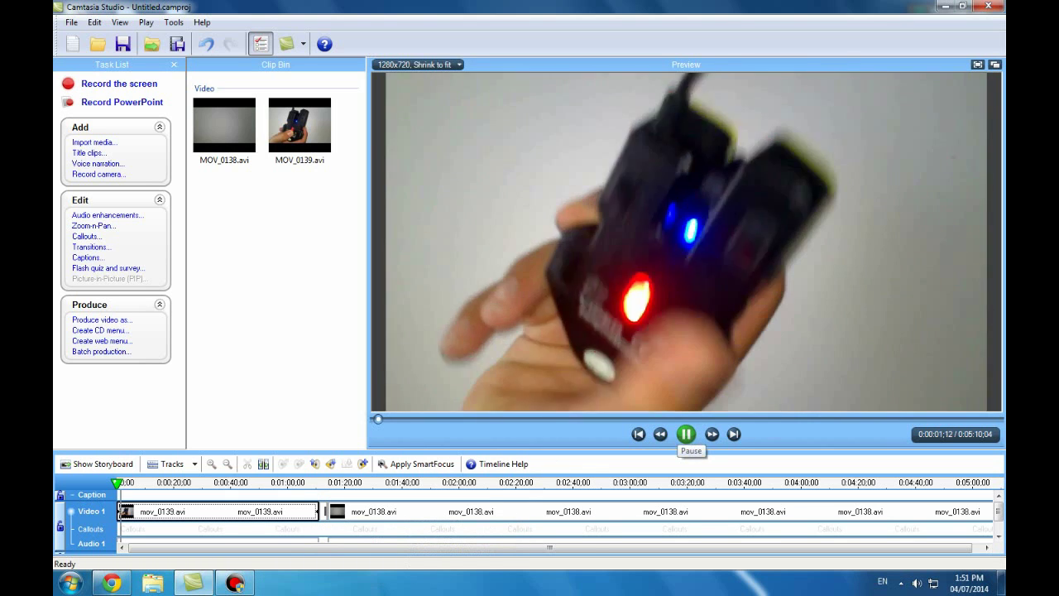
click(686, 434)
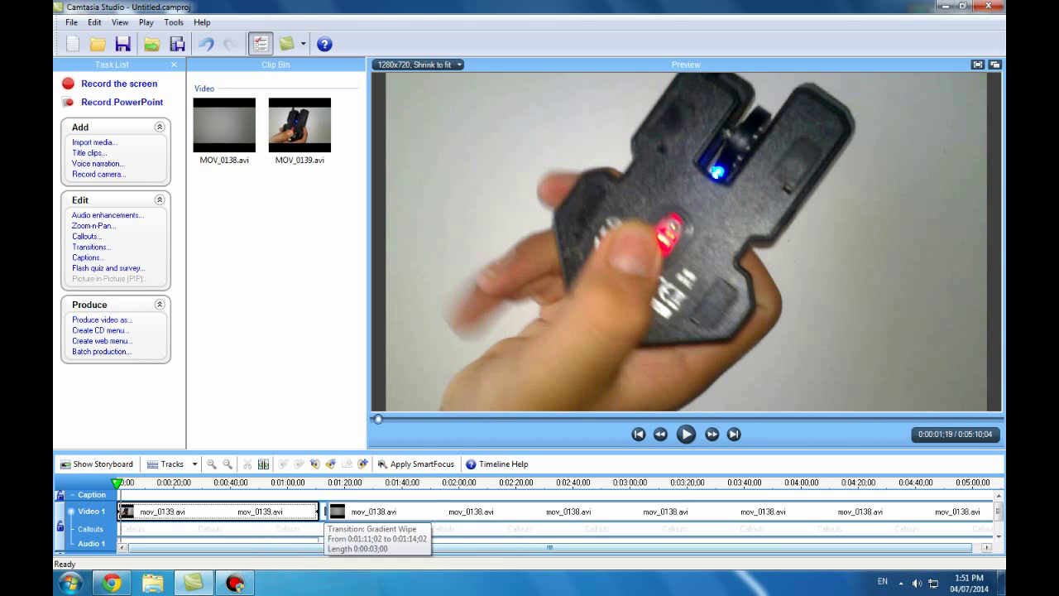
Step: Move mov_0139.avi after mov_0138.avi on the timeline and place a Gradient Wipe transition between the two clips
drag(290, 511, 828, 511)
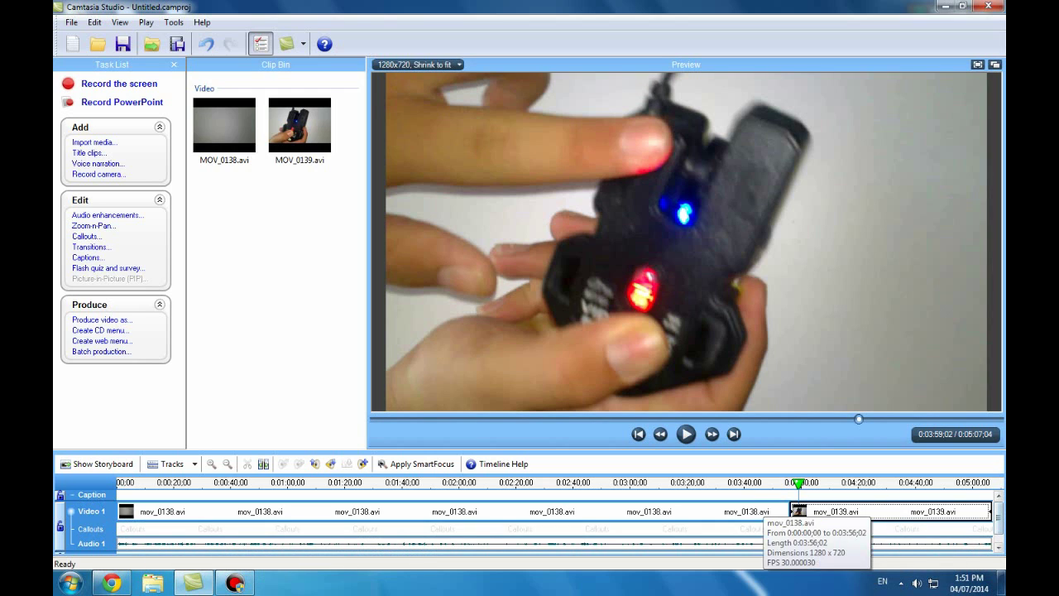
click(98, 464)
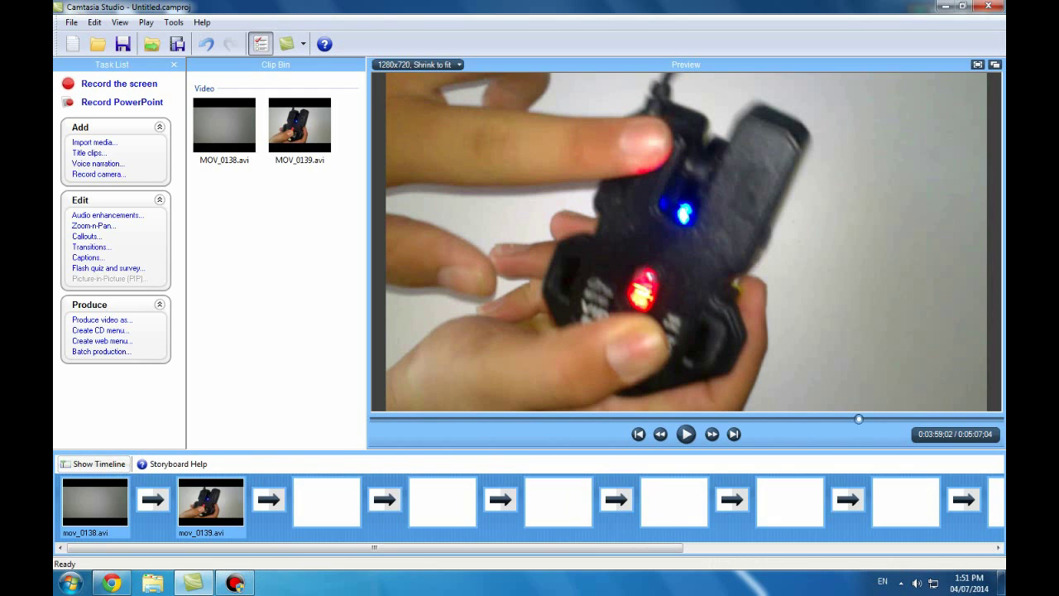
click(91, 246)
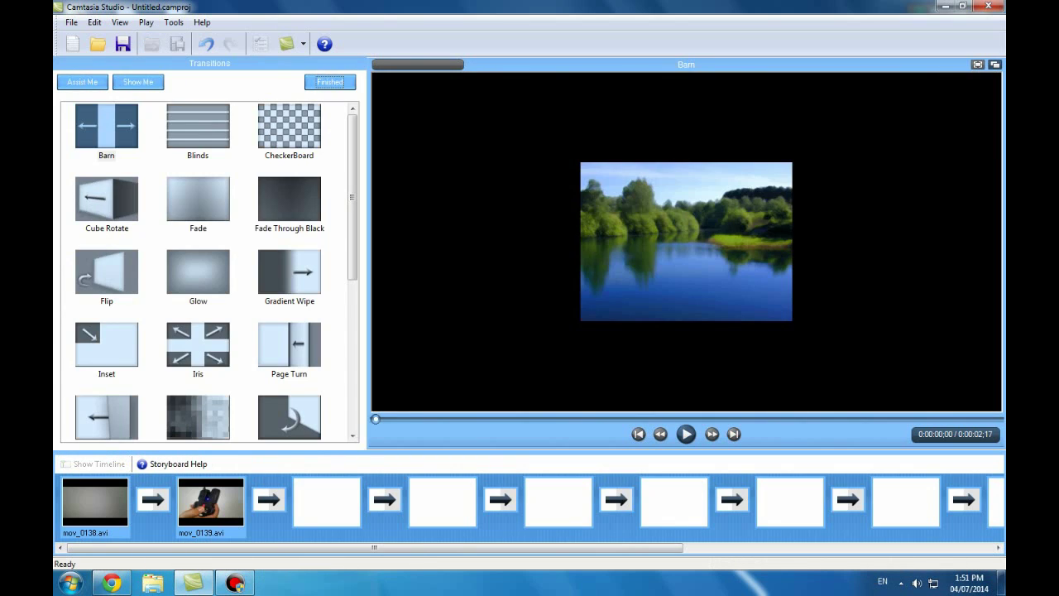
drag(290, 272, 155, 501)
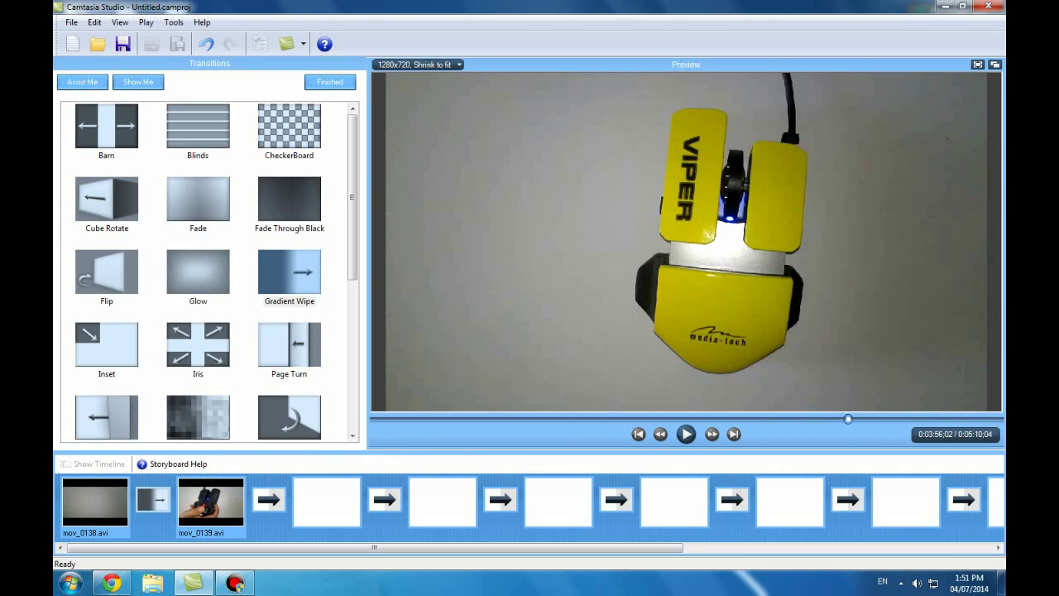
click(331, 82)
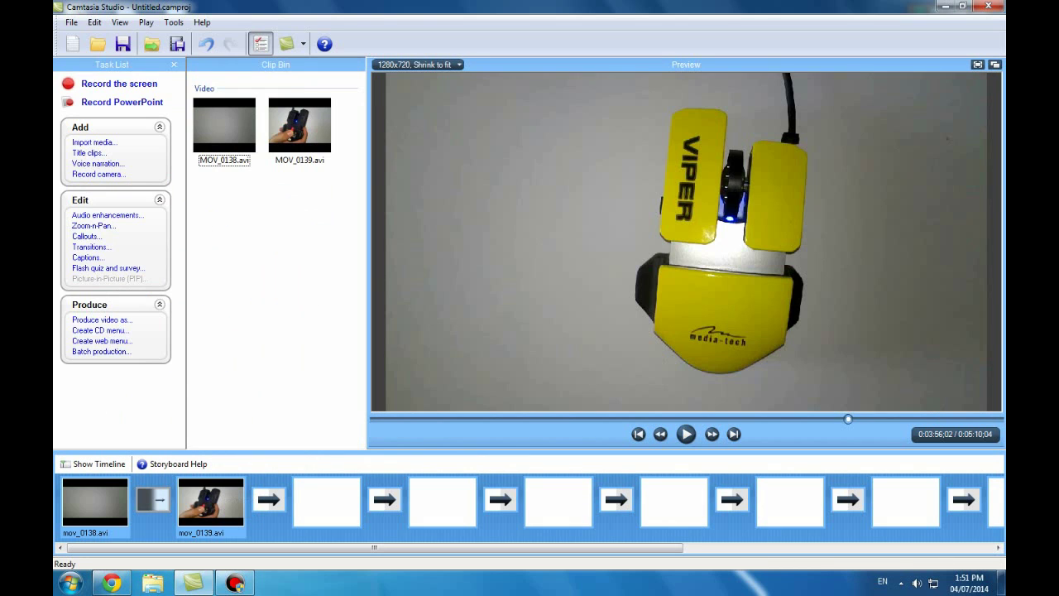
Step: Return to the timeline and play back the beginning of mov_0138.avi
click(98, 464)
click(127, 512)
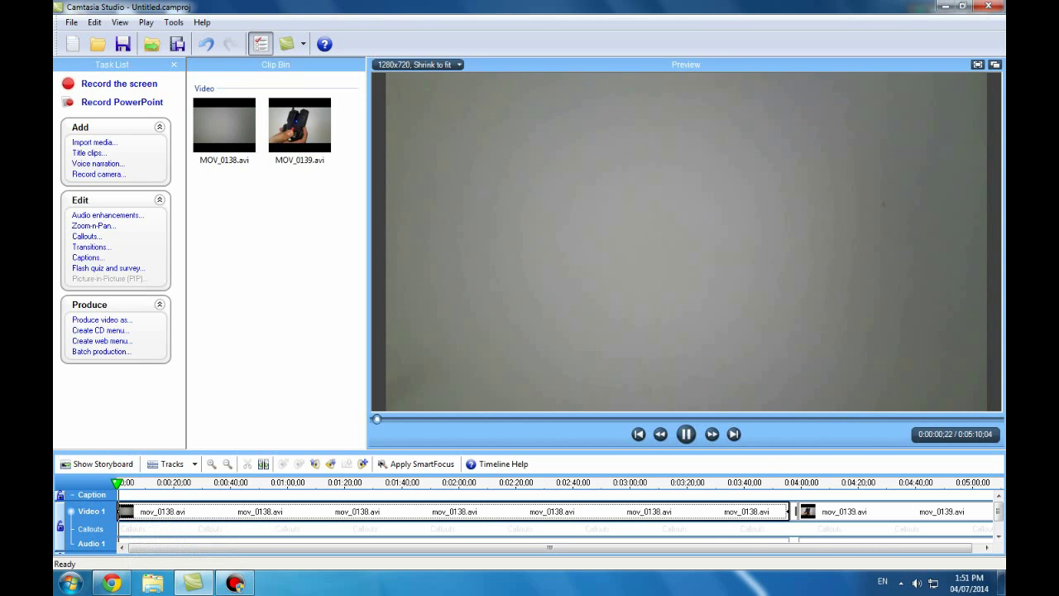
click(686, 435)
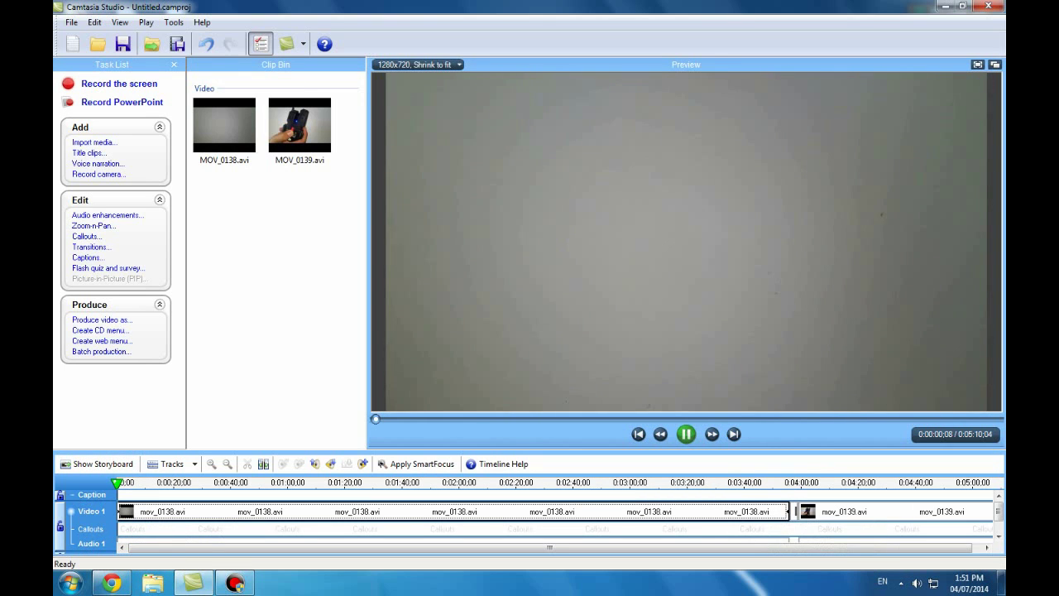
click(686, 434)
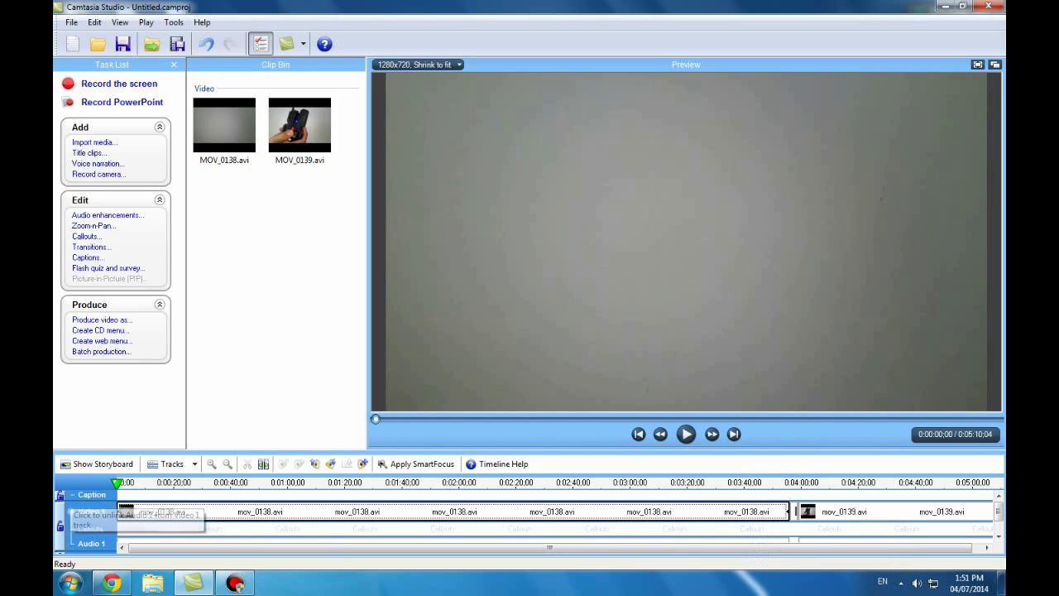
Step: Play back the transition between mov_0138.avi and mov_0139.avi and return the playhead to the start of the timeline
drag(124, 482, 848, 483)
mouse_move(124, 482)
mouse_down()
mouse_move(803, 482)
mouse_move(783, 483)
mouse_up()
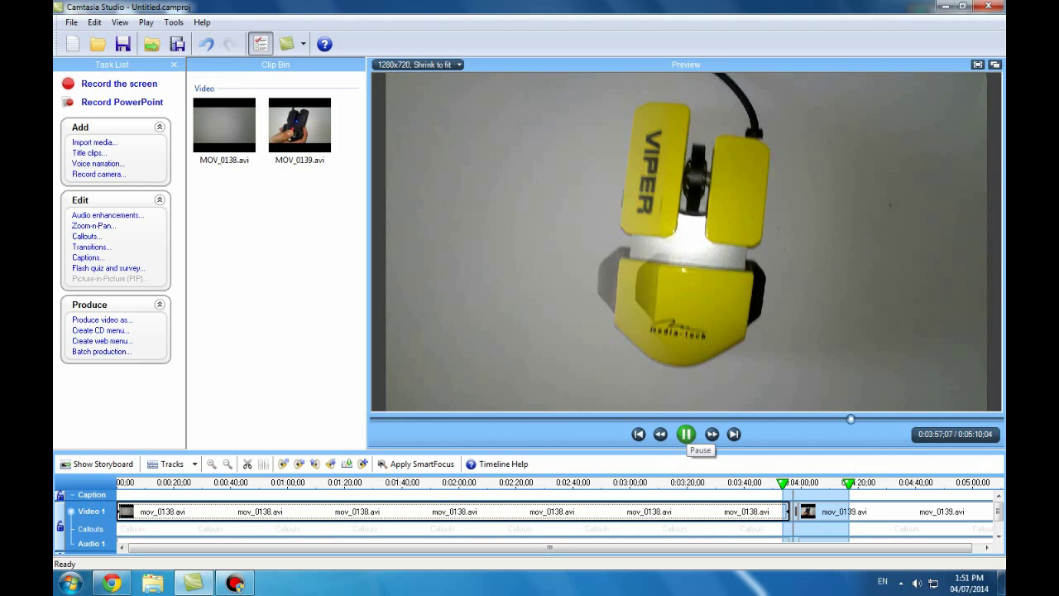
click(686, 435)
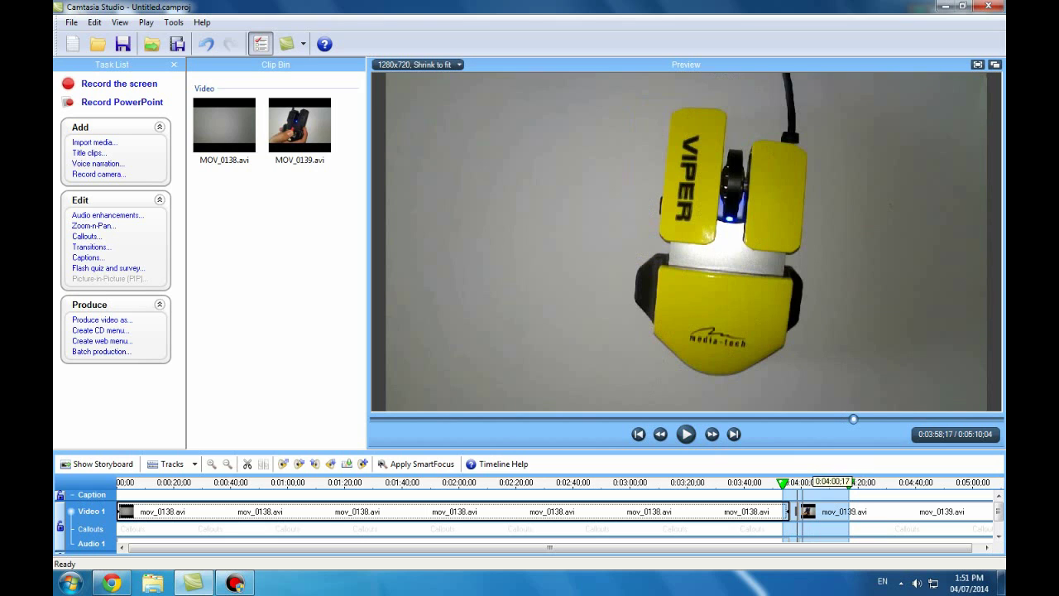
drag(783, 484, 117, 483)
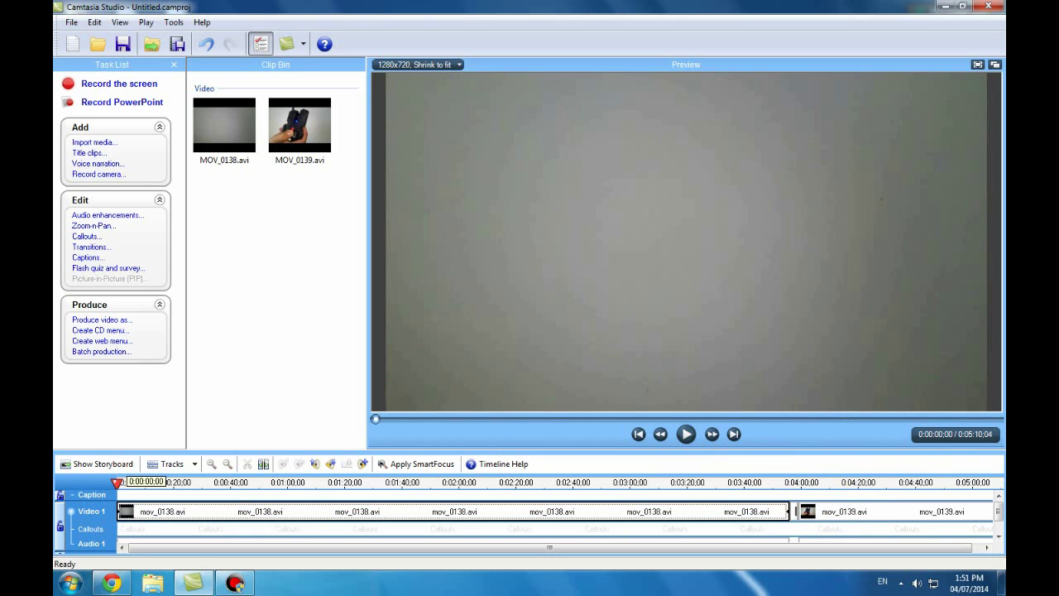
Step: Import BOOM goes the dynamite.wmv from the INTROOOOOOOOOOS folder on drive E:, place it at the start of the timeline and preview it
right_click(244, 269)
click(281, 280)
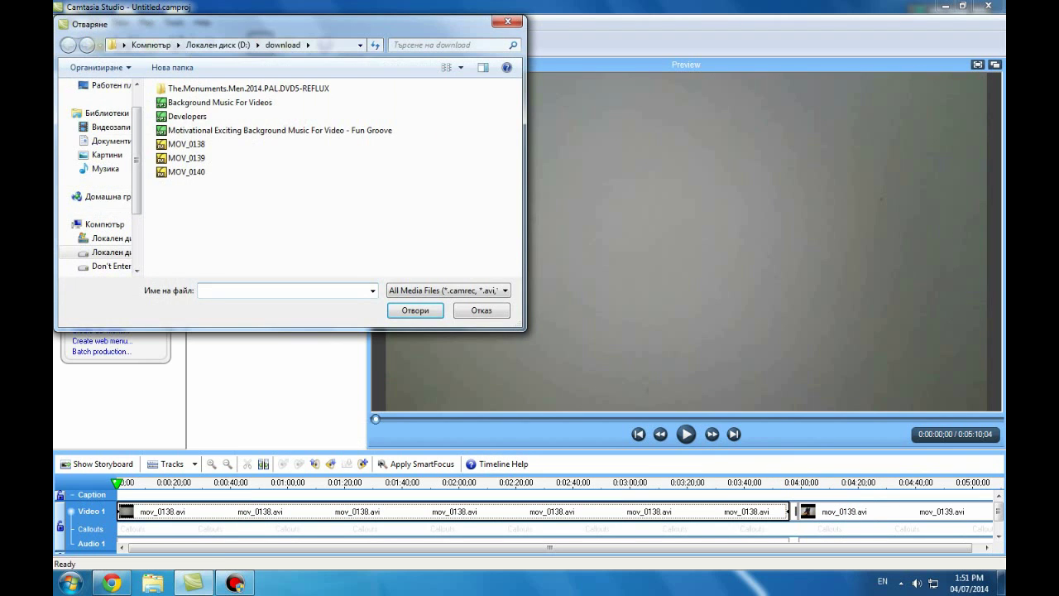
click(111, 266)
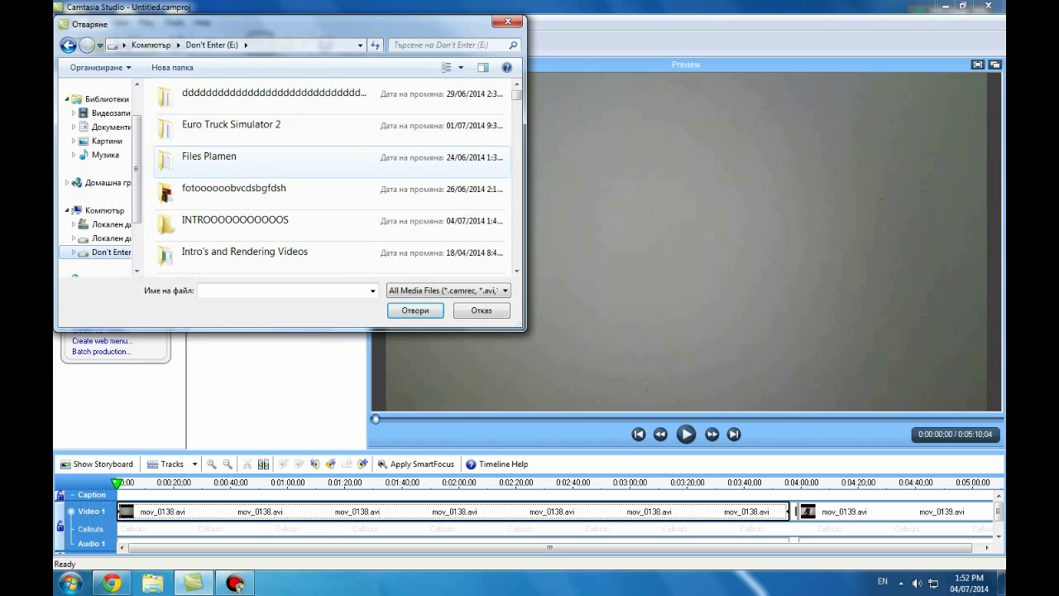
click(331, 130)
click(331, 100)
scroll(331, 224, down, 3)
scroll(330, 197, up, 3)
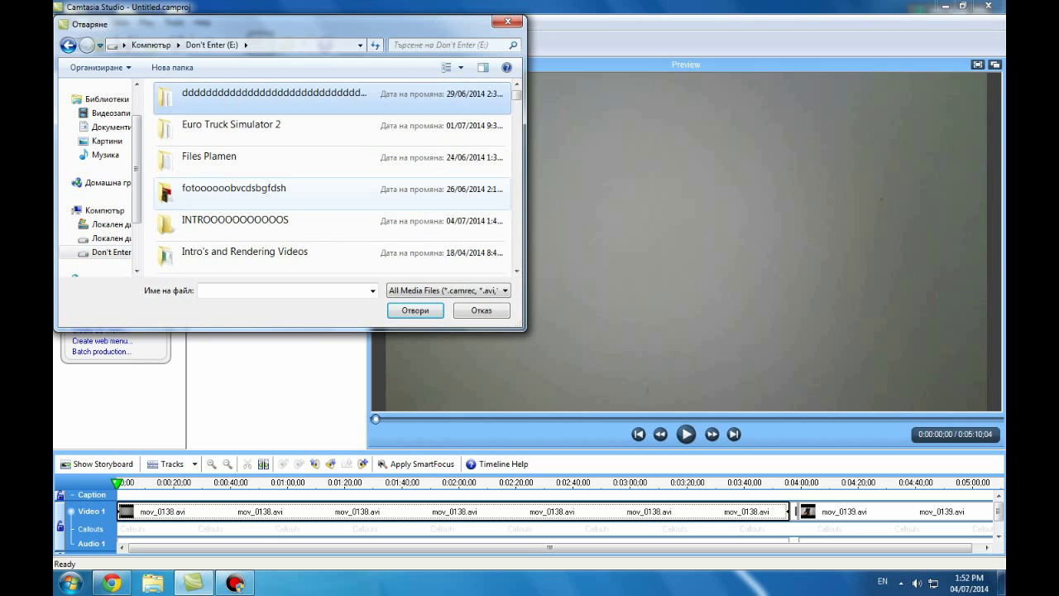
double_click(235, 221)
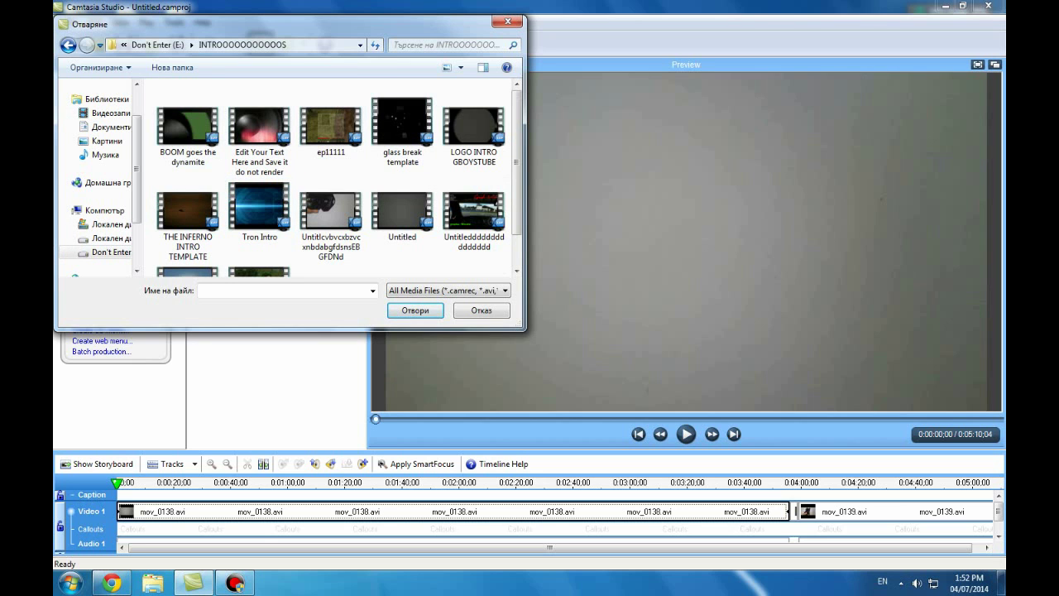
double_click(188, 130)
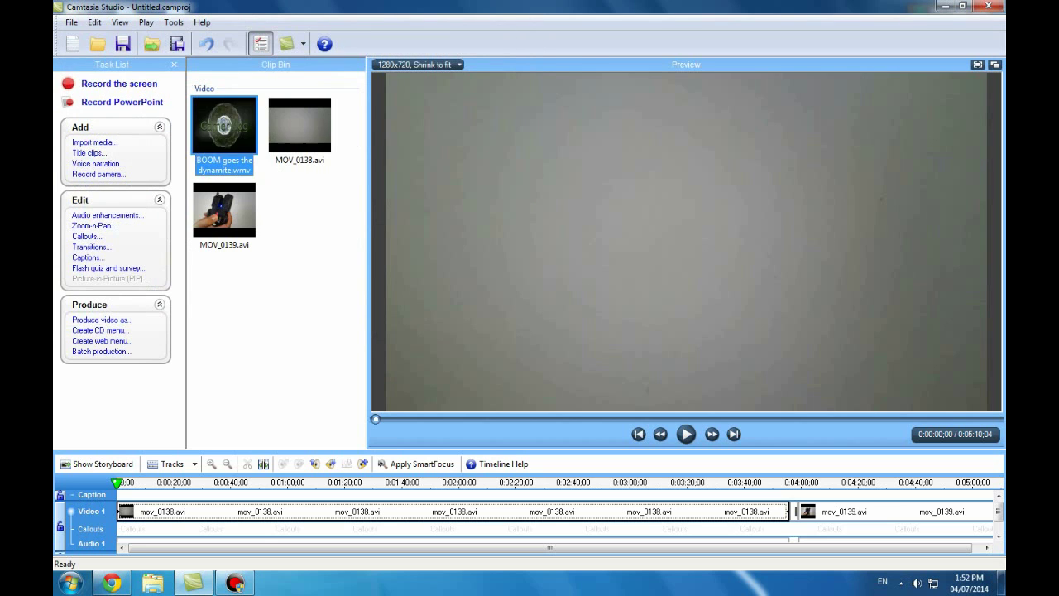
drag(225, 126, 117, 483)
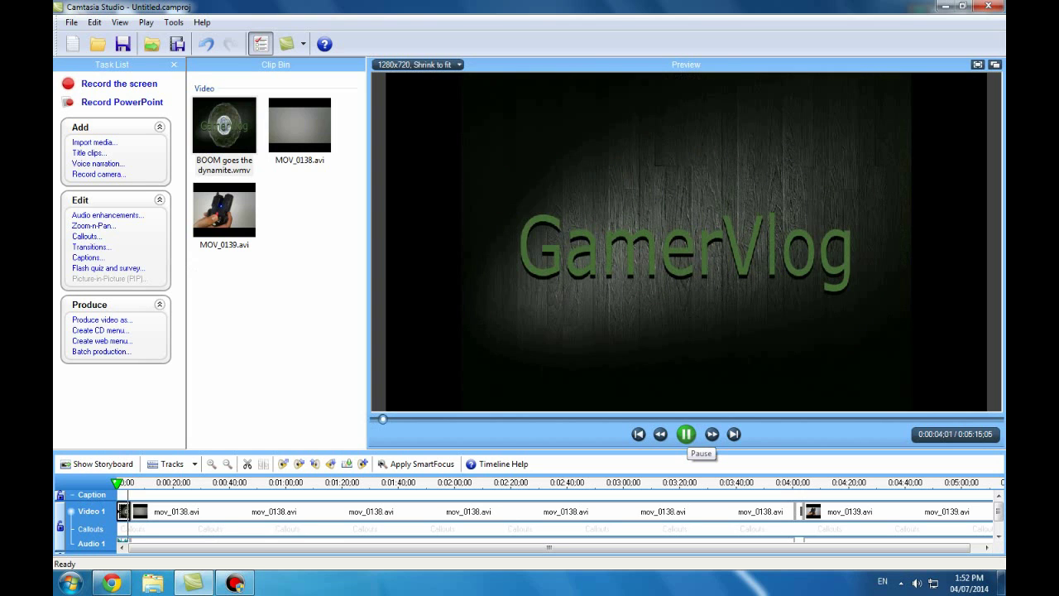
click(686, 434)
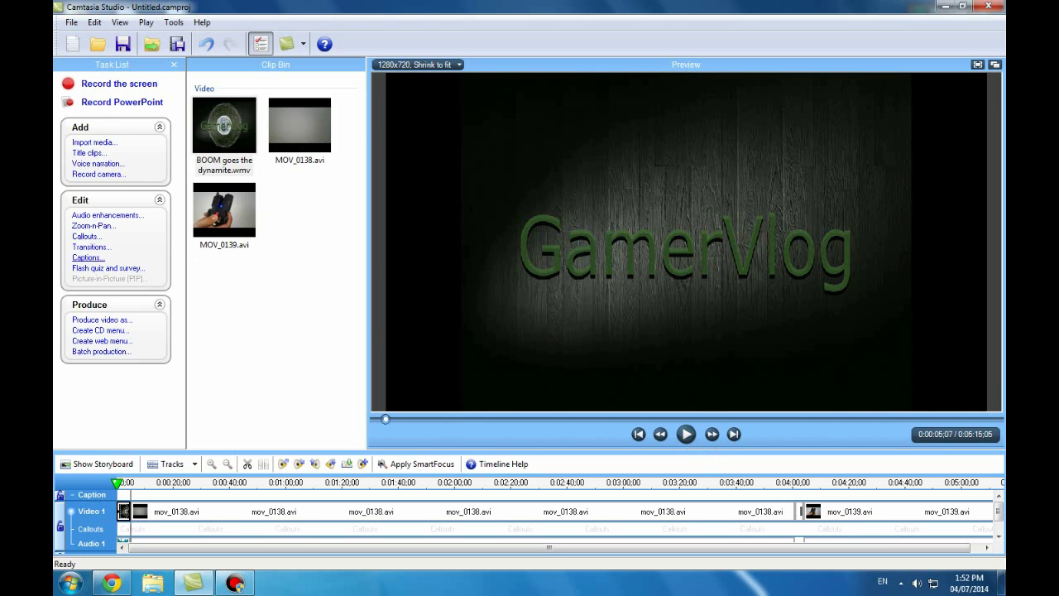
Step: Add the caption "Разгледайте акаунта ми за още видеота!" at 0:00:05;04, preview it and finish caption editing
click(87, 257)
click(671, 442)
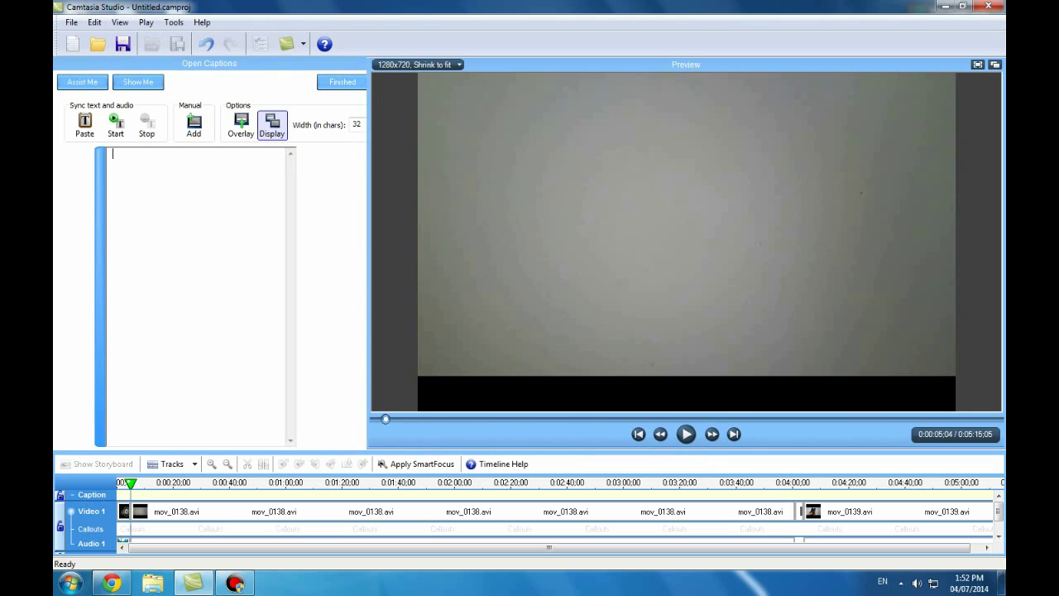
key(alt+shift)
text(зА)
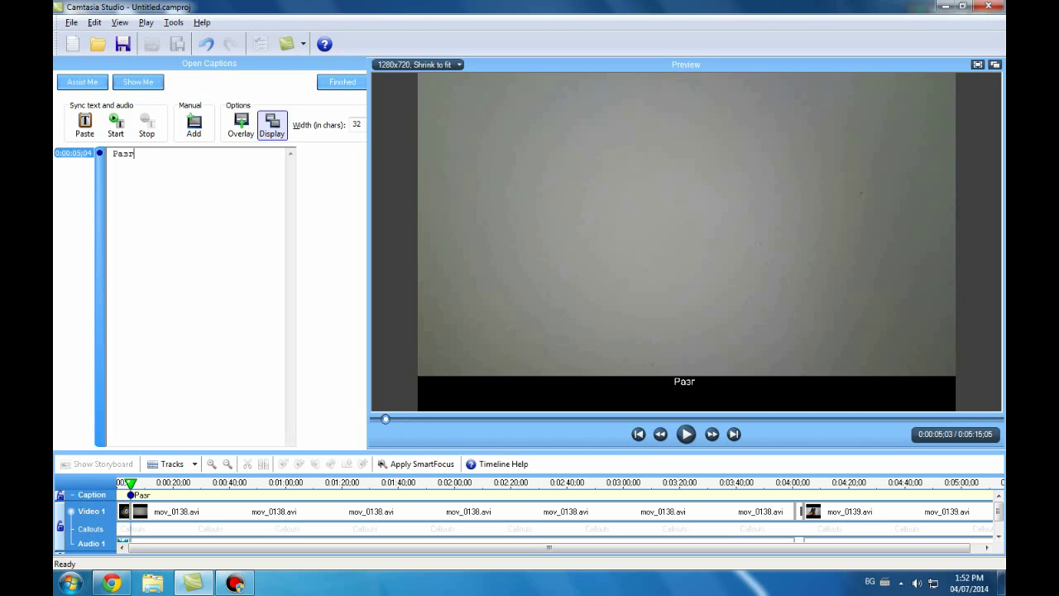
text(ледайте )
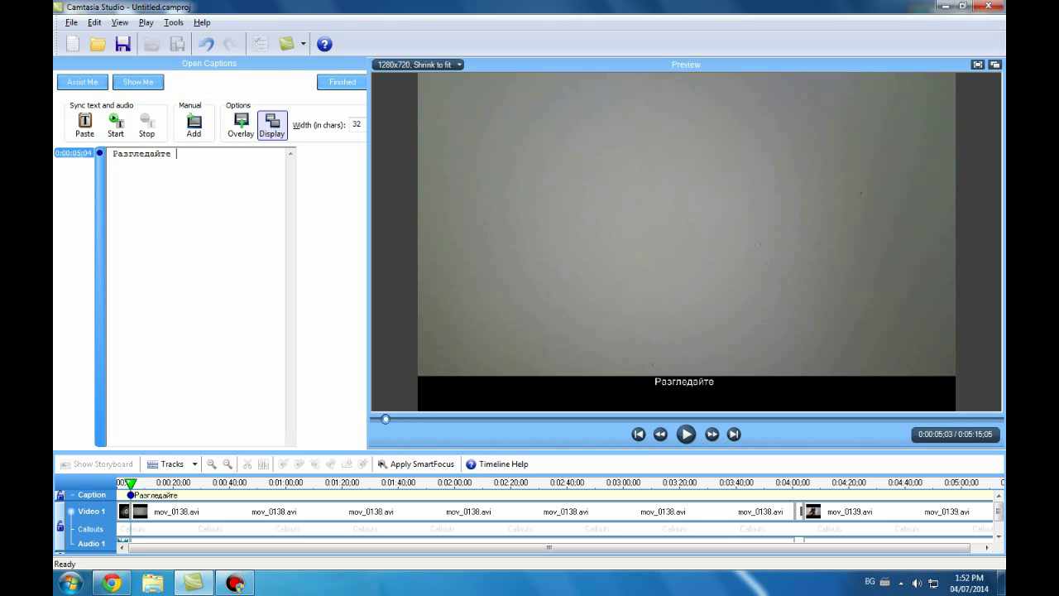
text(акаунта )
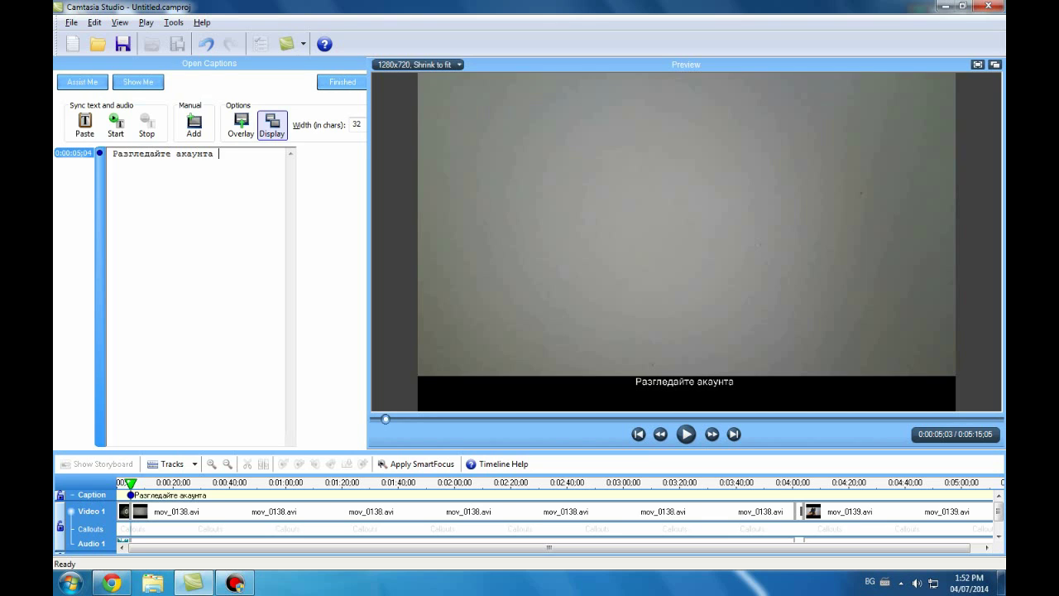
text(ми за още видеота!)
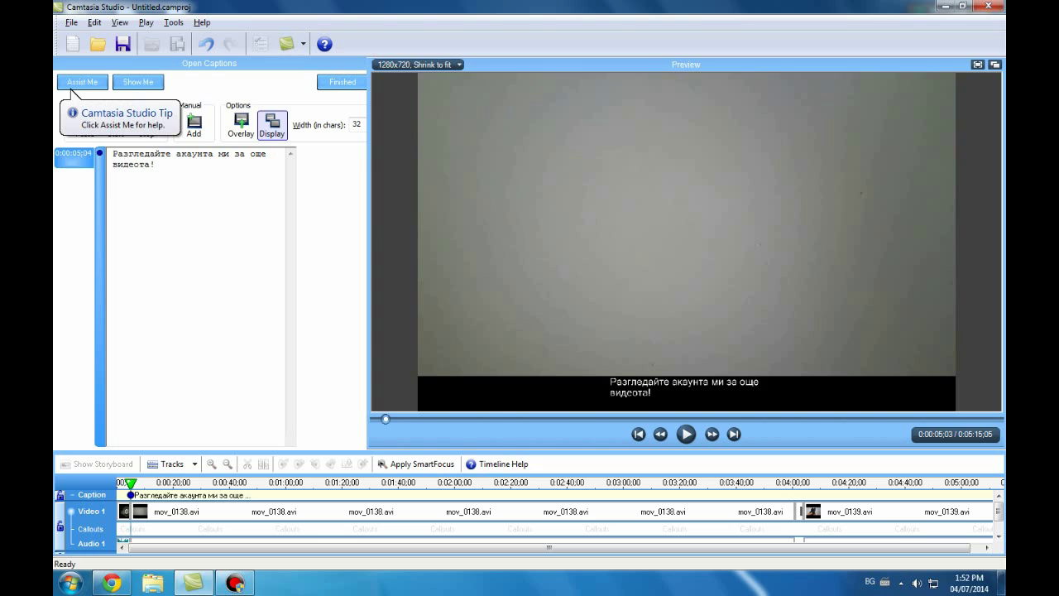
key(ctrl+a)
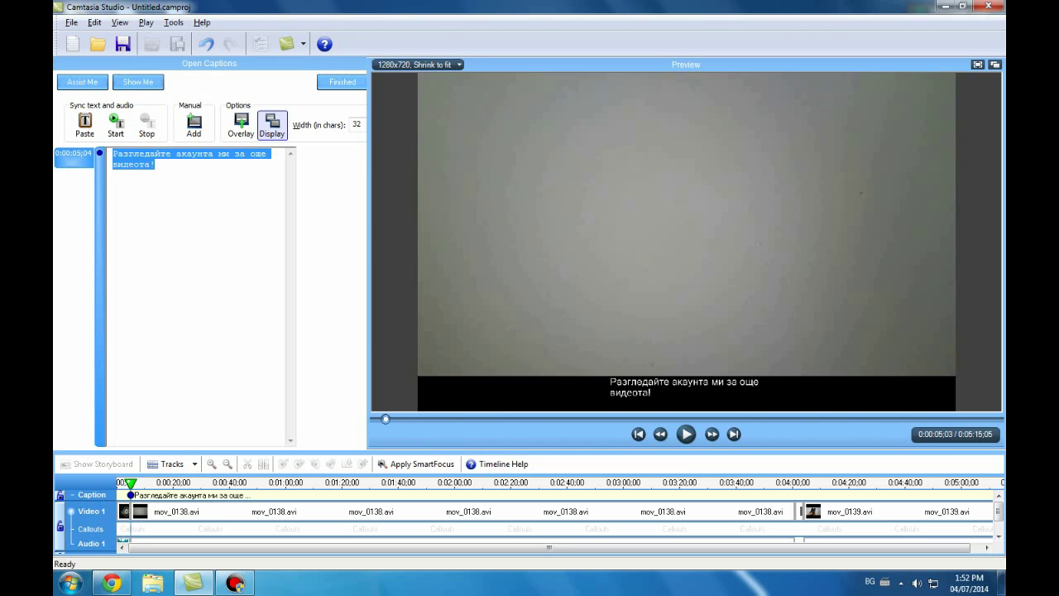
click(686, 433)
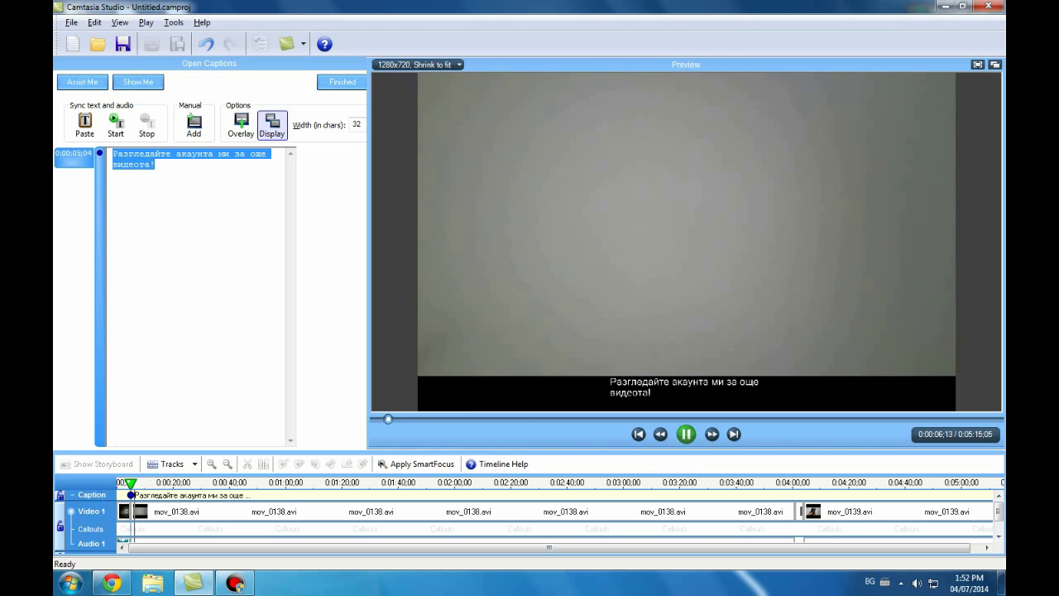
click(686, 433)
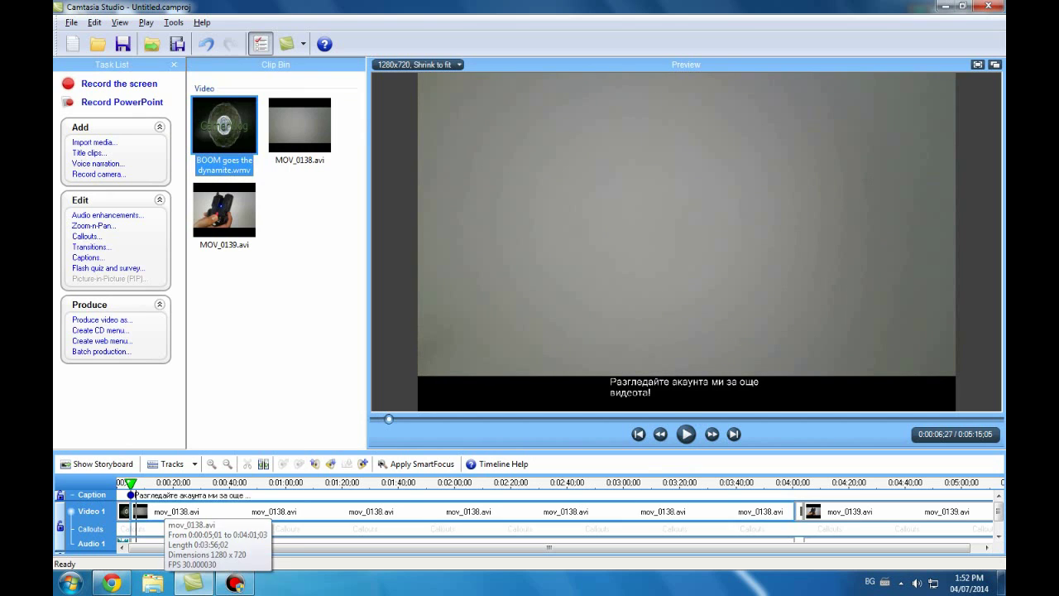
Step: Look through the timeline's audio tracks and select mov_0138.avi on the Video 1 track
drag(998, 511, 998, 518)
scroll(530, 519, down, 1)
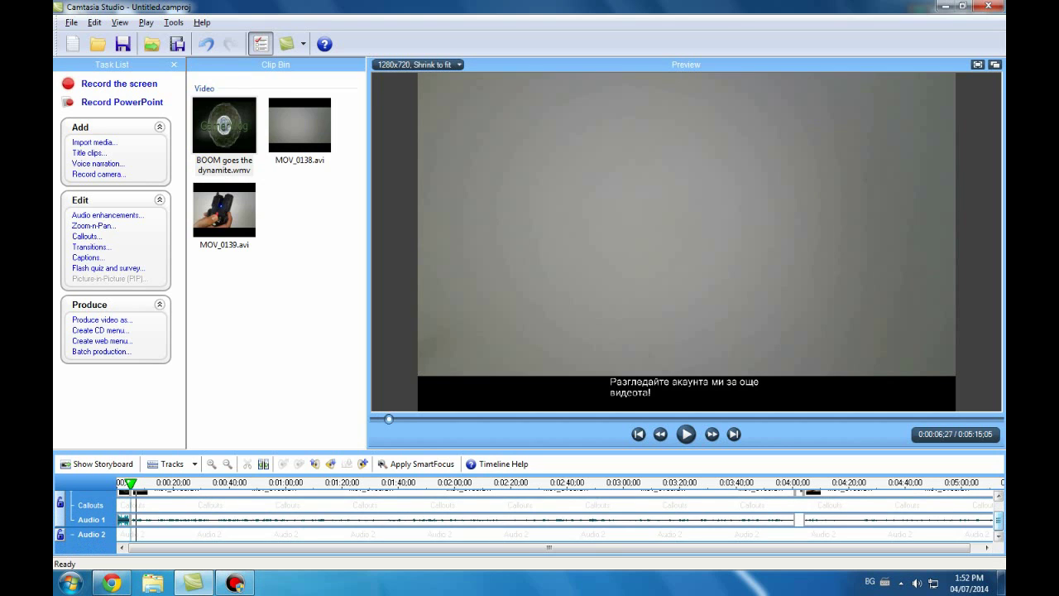
scroll(794, 509, up, 1)
click(617, 507)
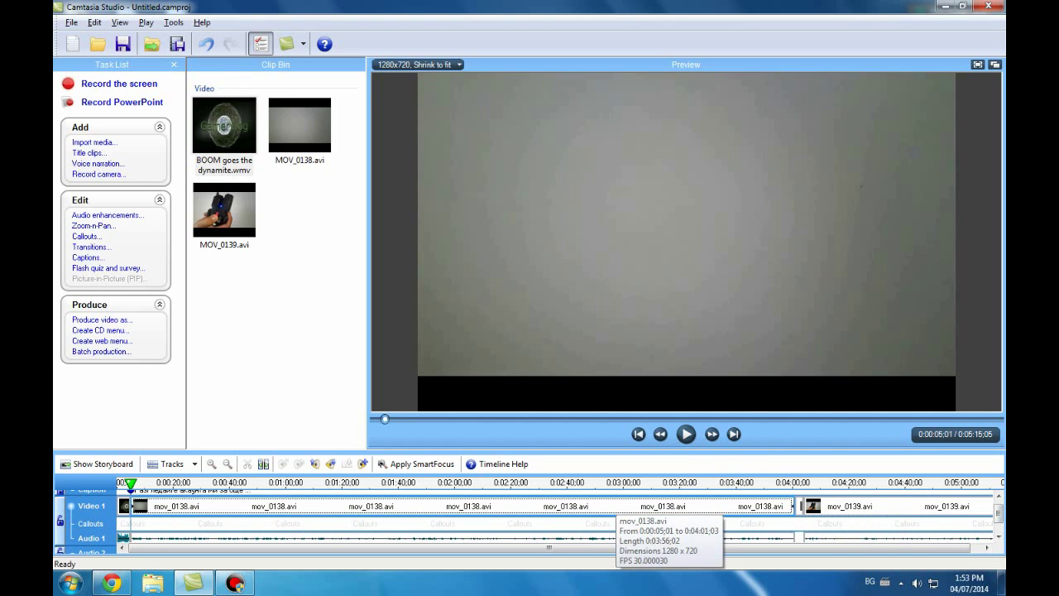
Step: Play back a section near the end of mov_0139.avi to check the caption and return the playhead to the start
drag(131, 481, 923, 482)
drag(130, 482, 974, 482)
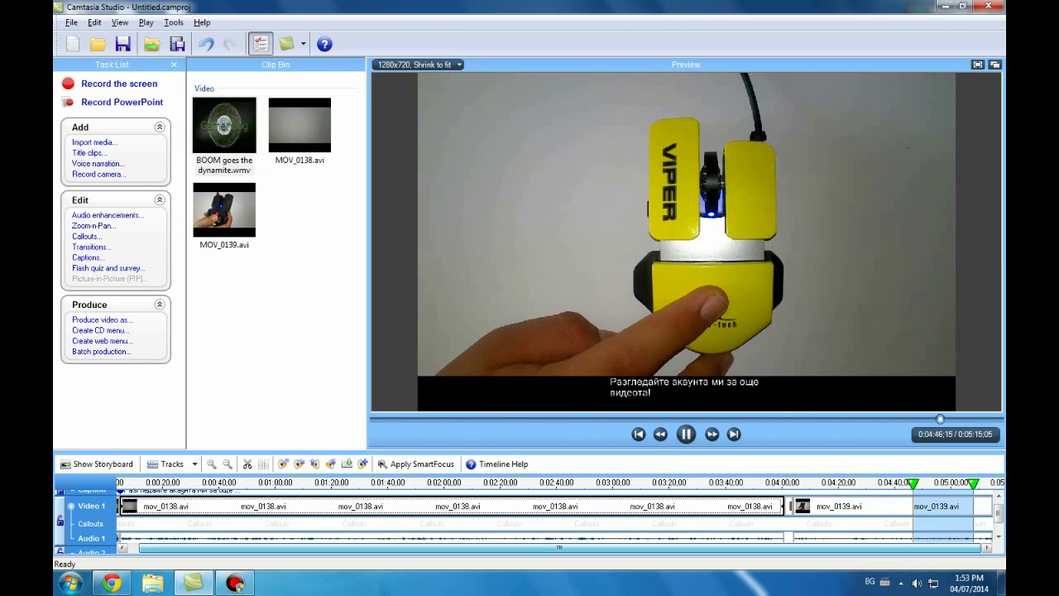
click(686, 433)
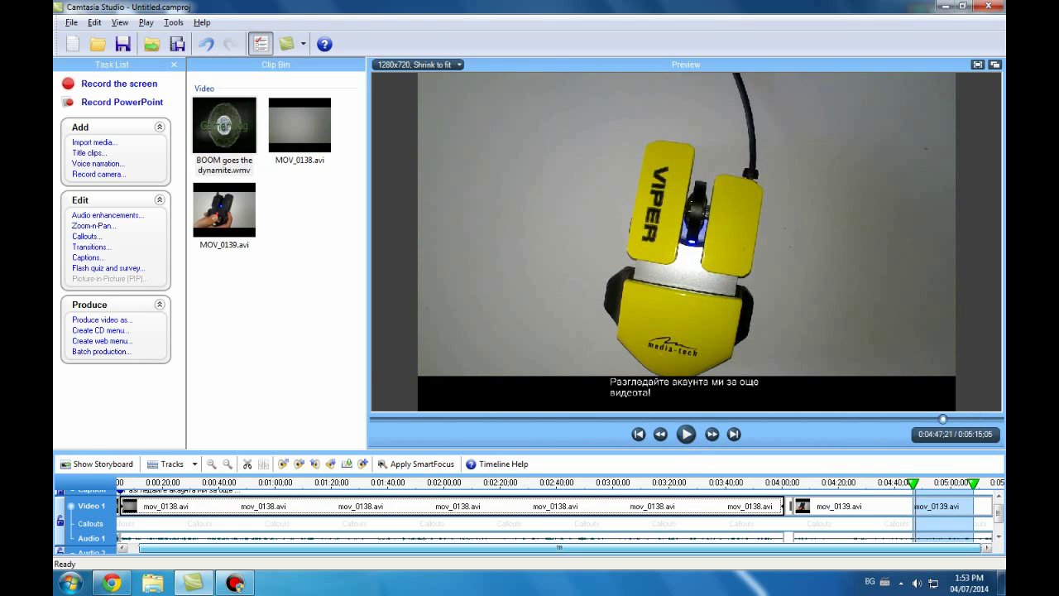
drag(913, 484, 116, 484)
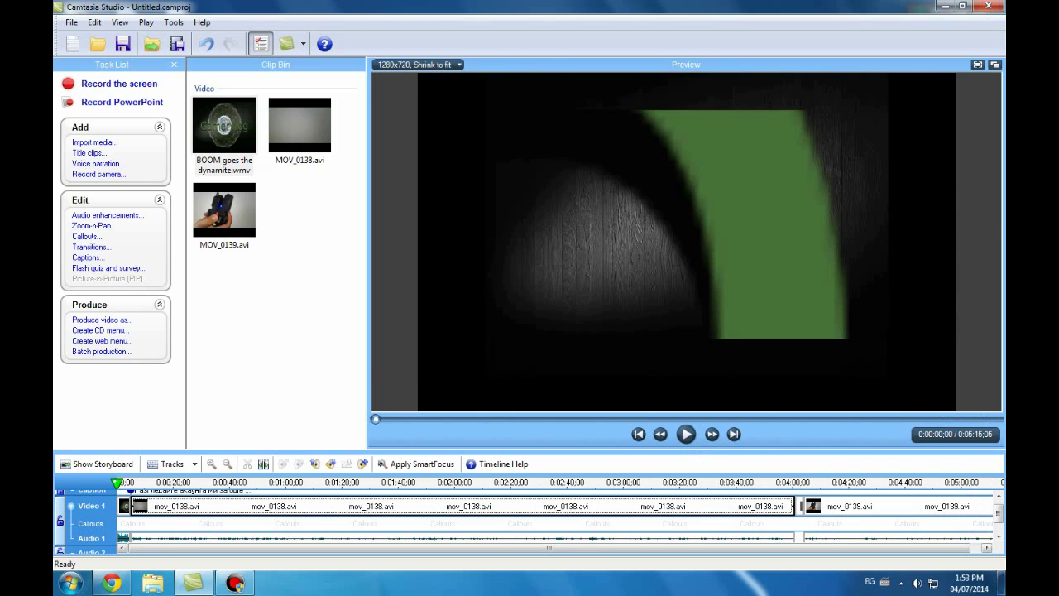
Step: Produce the project with the HD preset as a 1280 x 720 MP4 into D:\download\ under an arbitrary name and start rendering
click(102, 319)
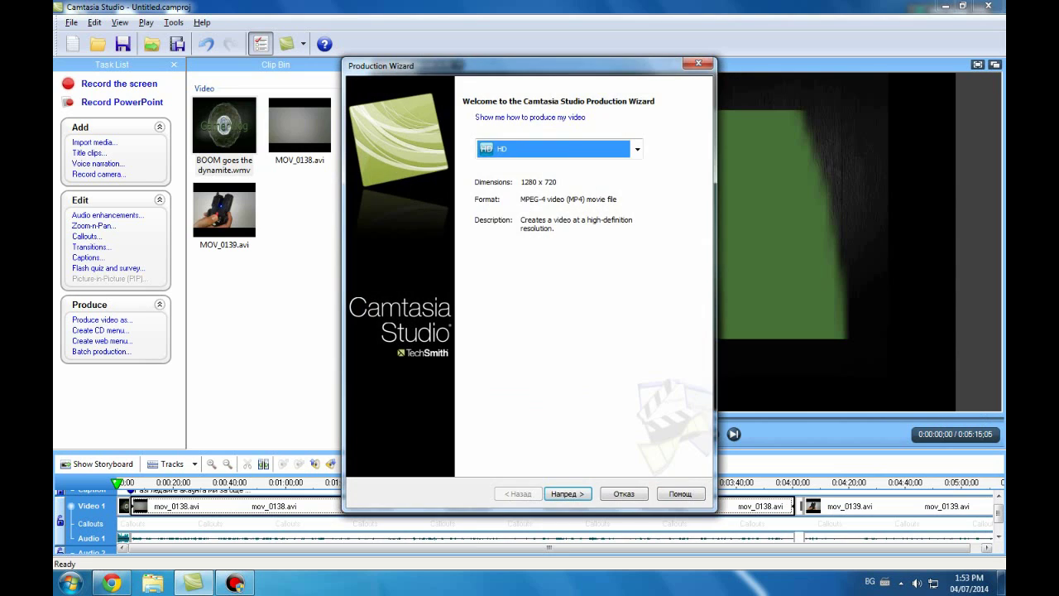
key(Return)
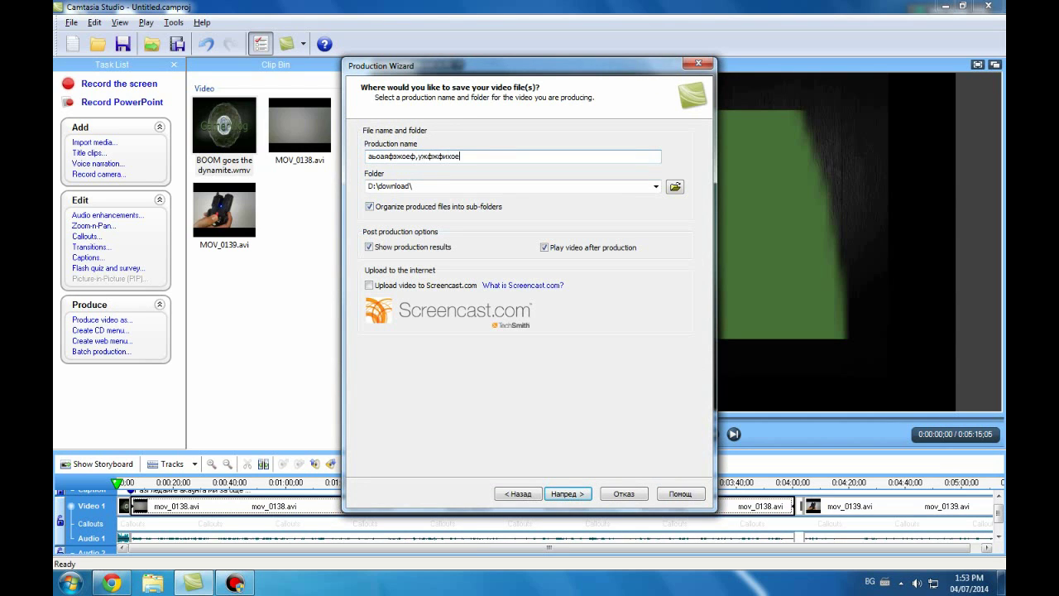
key(Return)
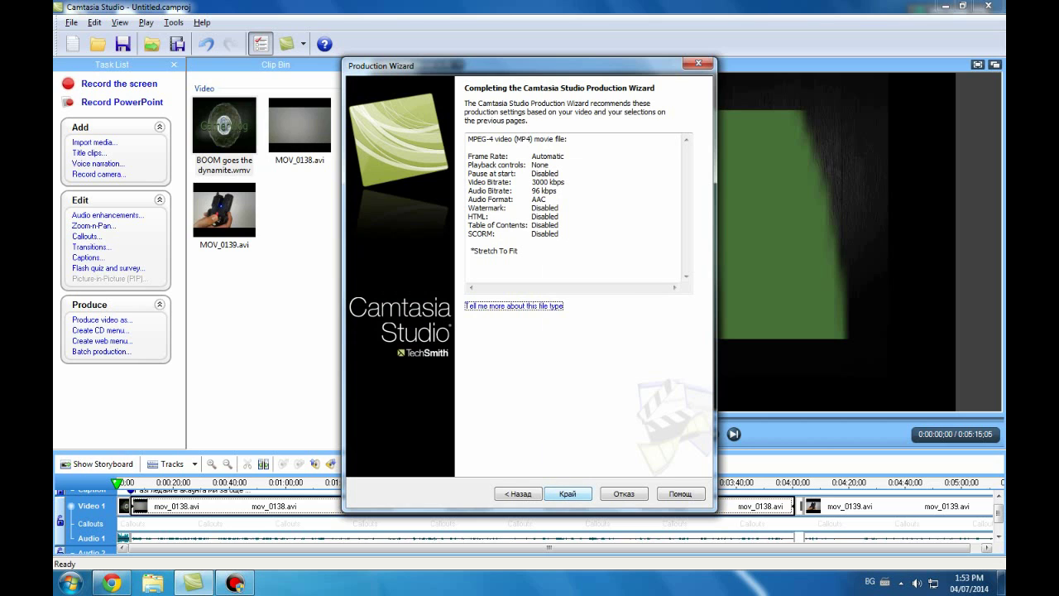
key(Return)
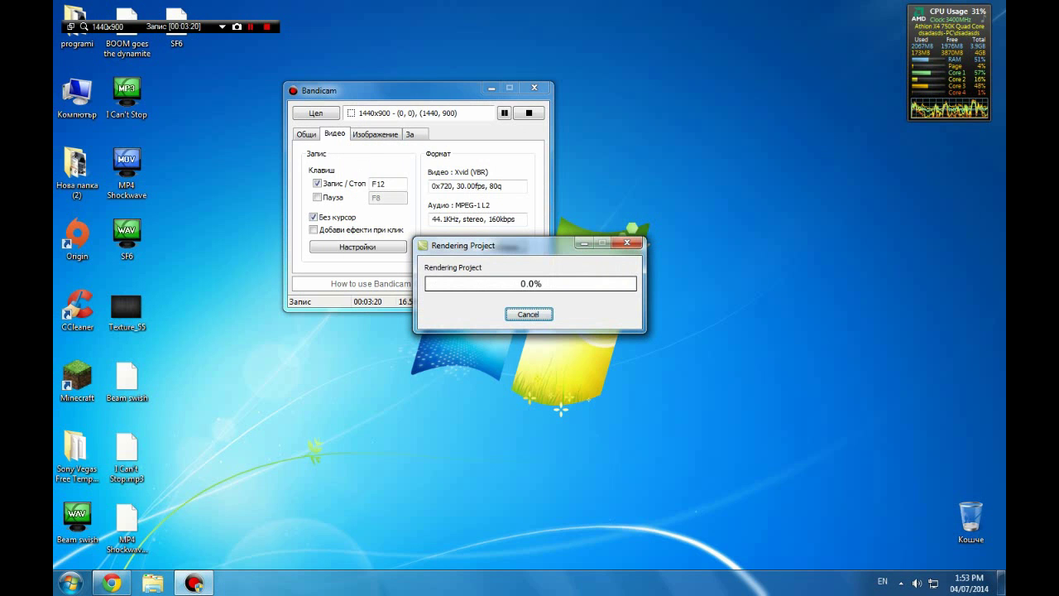